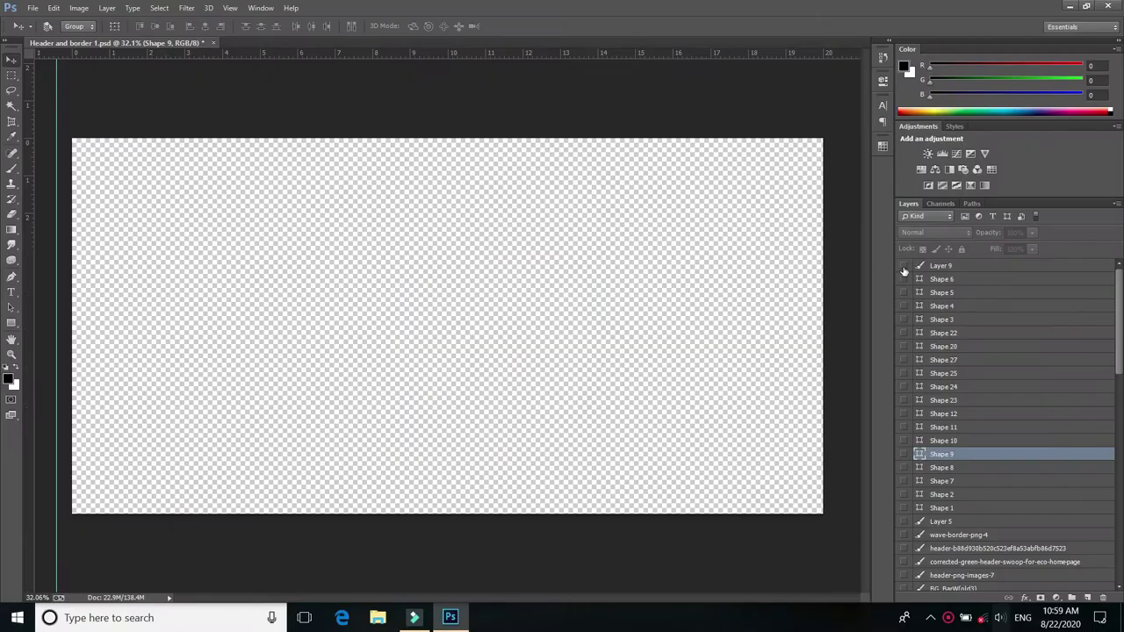
Make Layer 9 and the next several hidden shape layers visible.
left_click(904, 266)
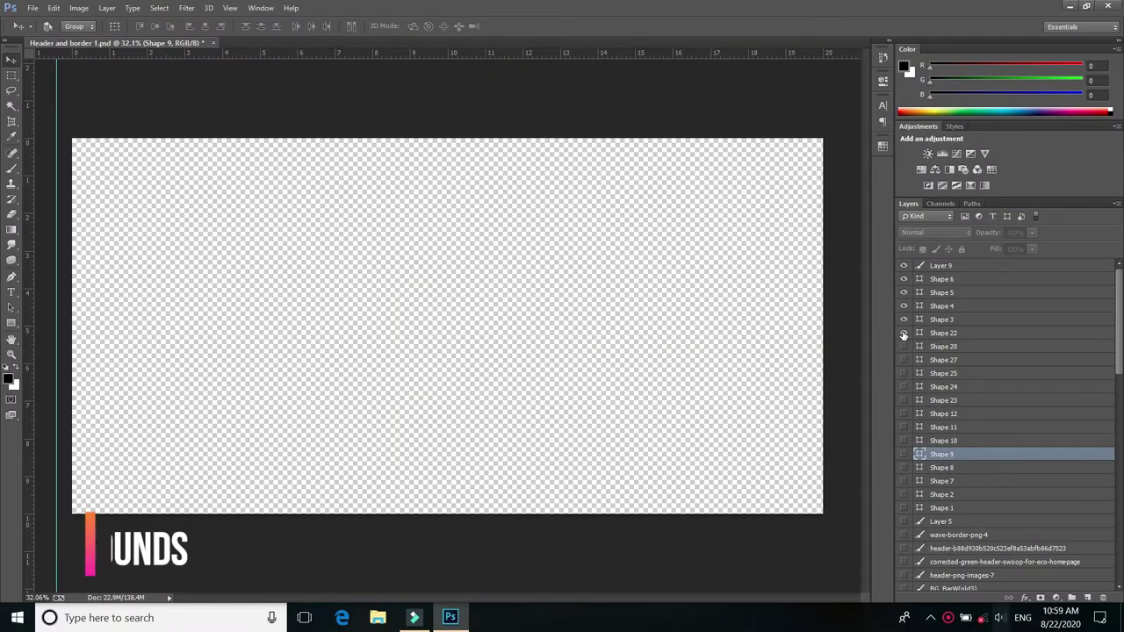
left_click_drag(906, 305, 903, 589)
scroll(908, 452, "down", 1)
scroll(933, 562, "down", 3)
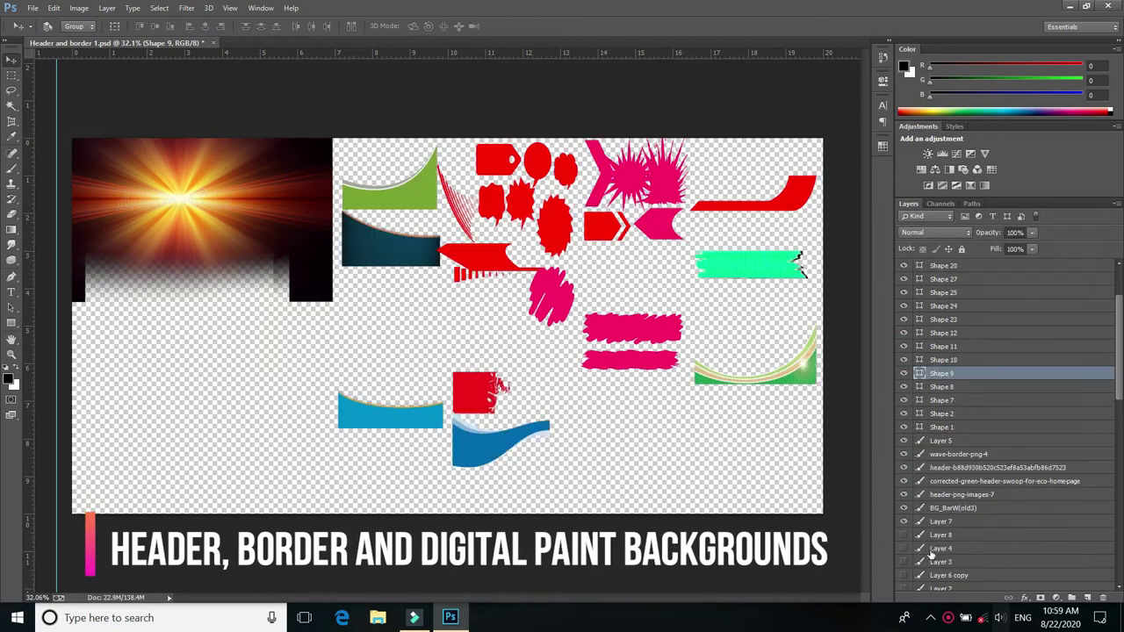
scroll(910, 541, "down", 3)
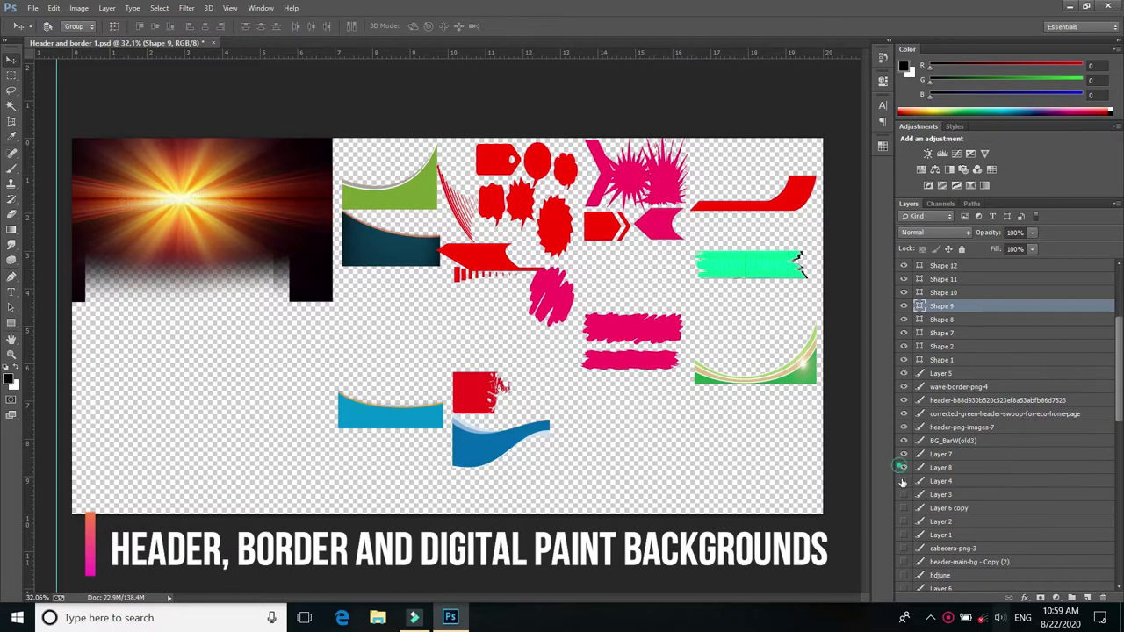
left_click_drag(902, 482, 905, 587)
Turn on the remaining header and watercolour paint background layers.
scroll(914, 482, "down", 3)
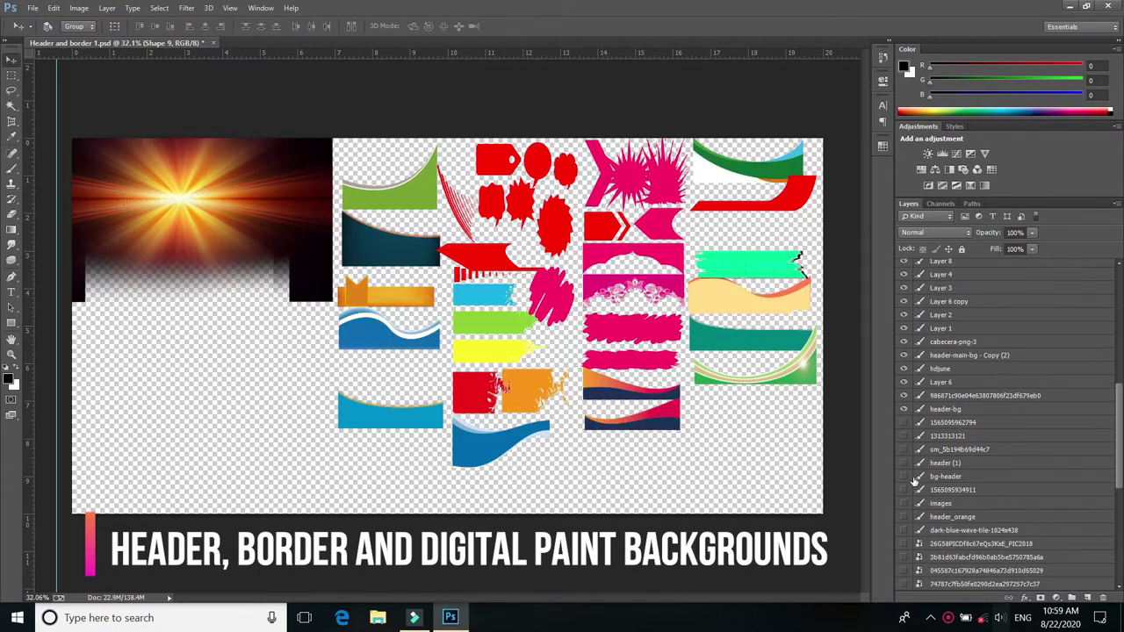
scroll(904, 422, "down", 3)
mouse_move(905, 355)
left_mouse_down()
mouse_move(905, 534)
mouse_move(924, 524)
left_mouse_up()
scroll(907, 524, "down", 5)
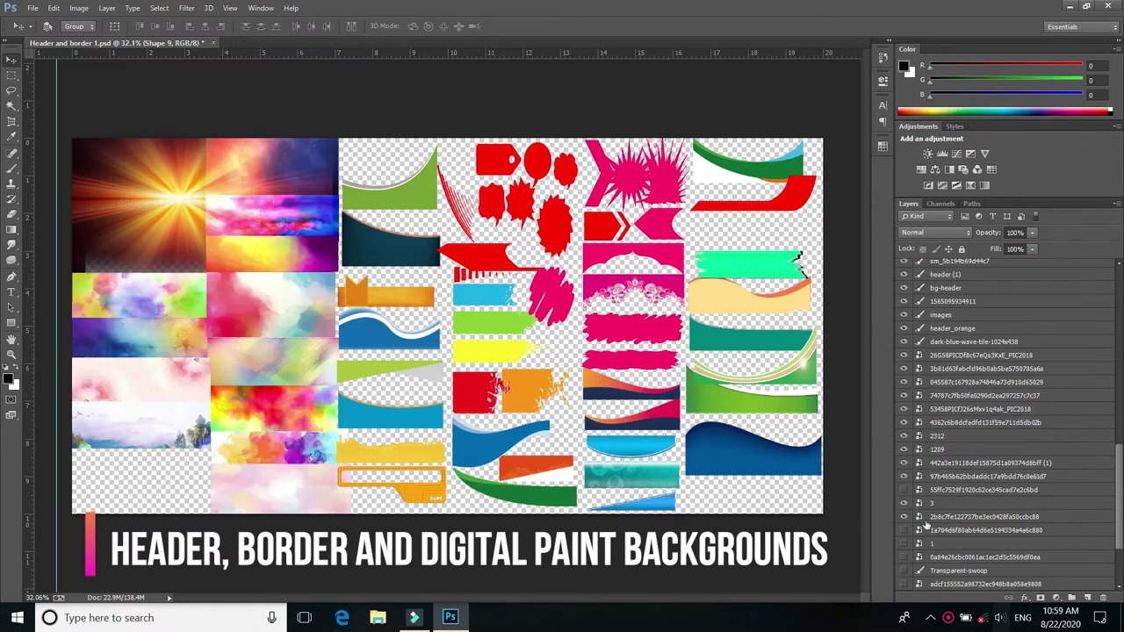
scroll(905, 503, "down", 5)
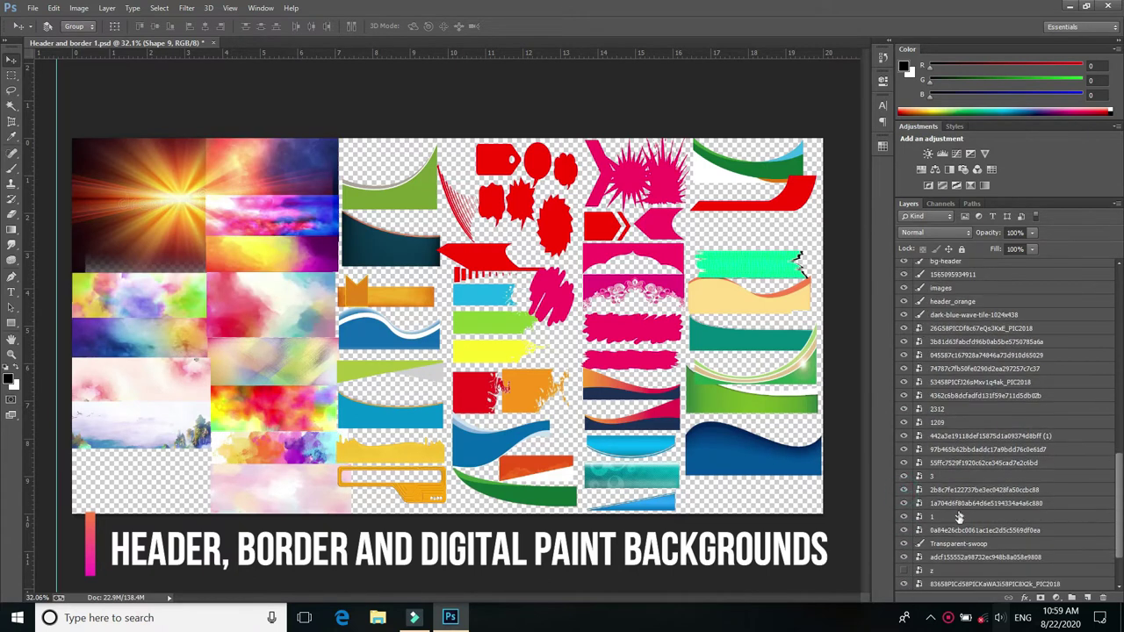
left_click_drag(904, 449, 905, 584)
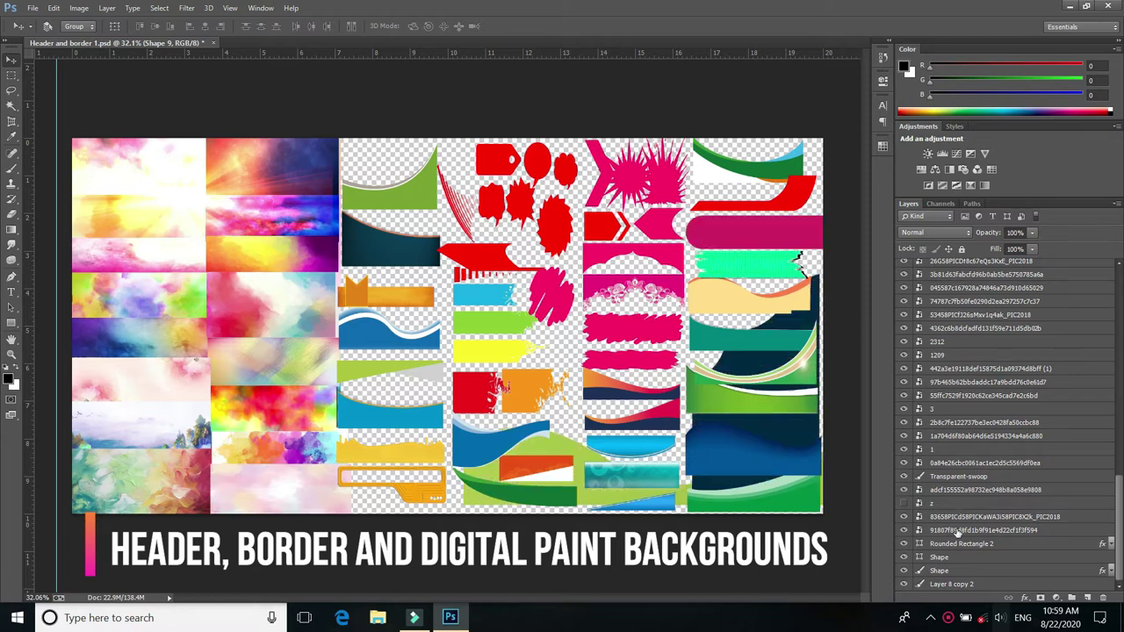
scroll(1010, 396, "up", 8)
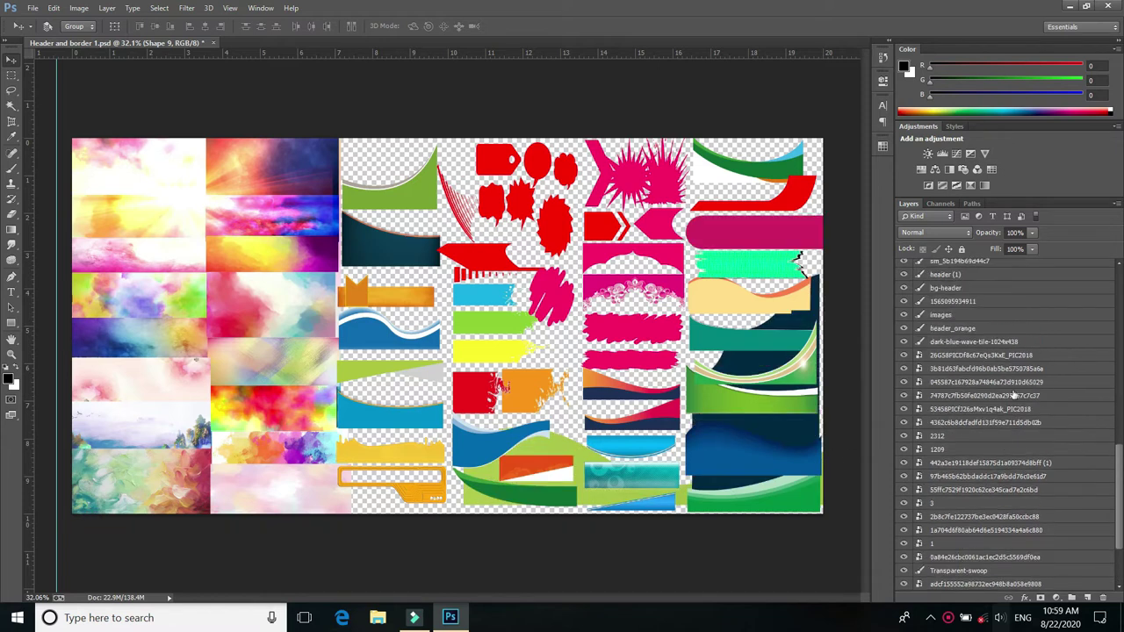
scroll(1019, 334, "up", 2)
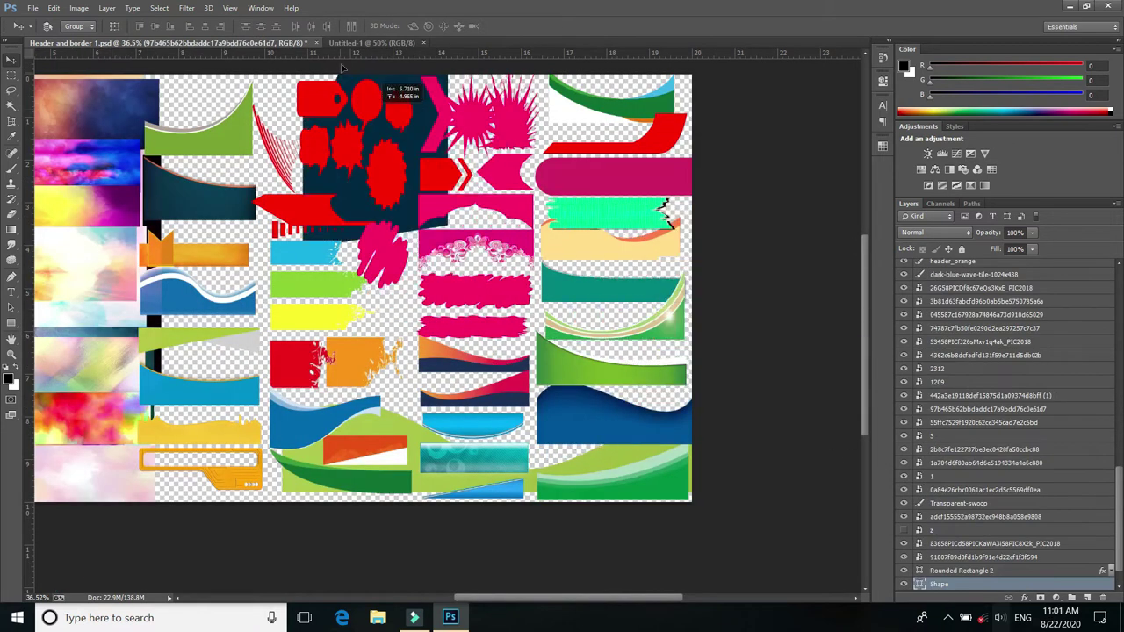
In Untitled-1, stretch the navy wave to full page width and flatten it along the bottom.
left_click(297, 46)
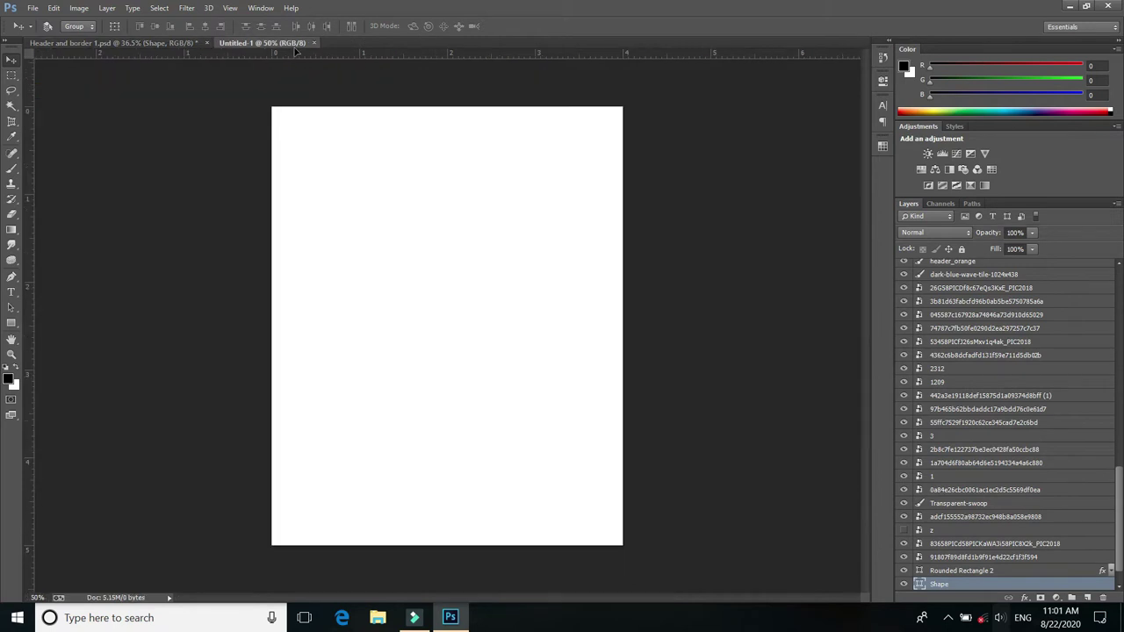
left_click_drag(434, 421, 341, 401)
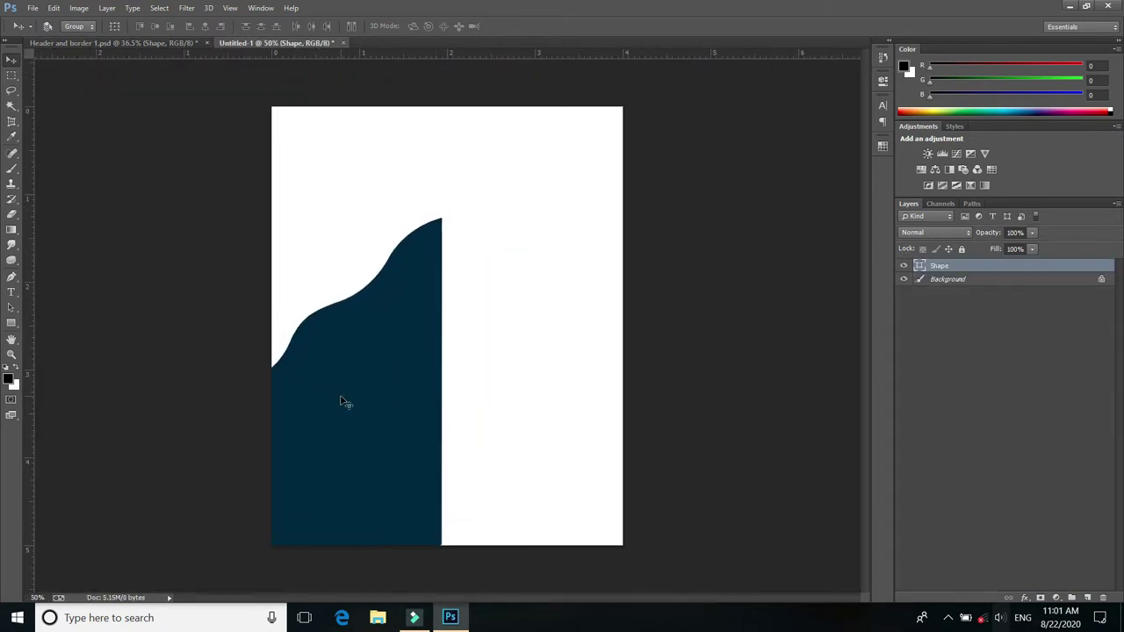
key("ctrl+t")
left_click_drag(344, 217, 342, 348)
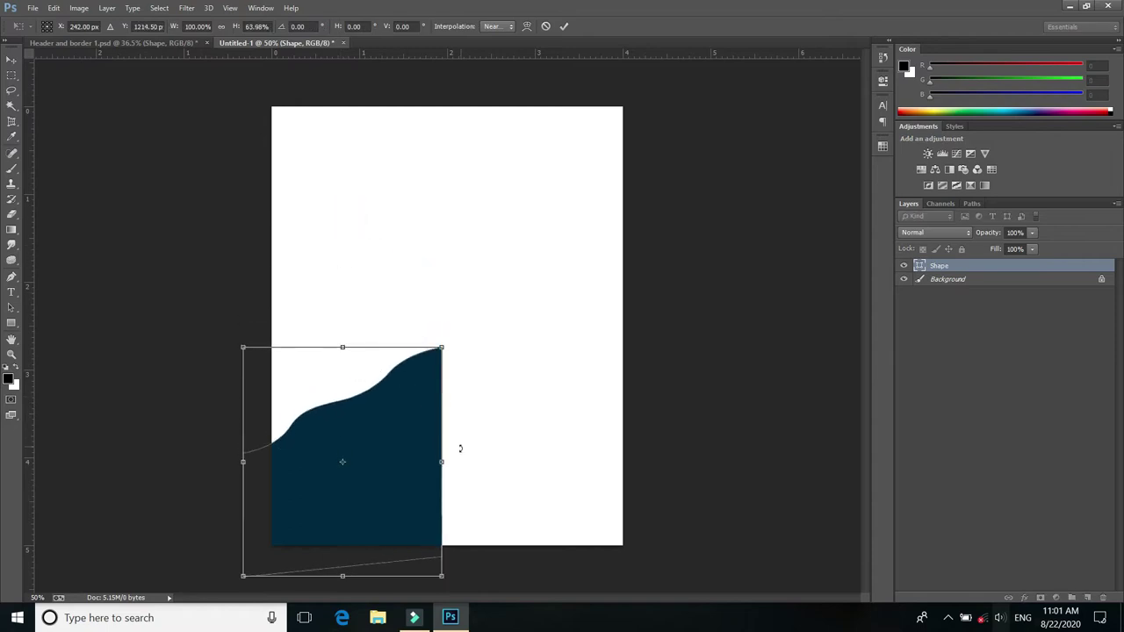
left_click_drag(441, 462, 641, 462)
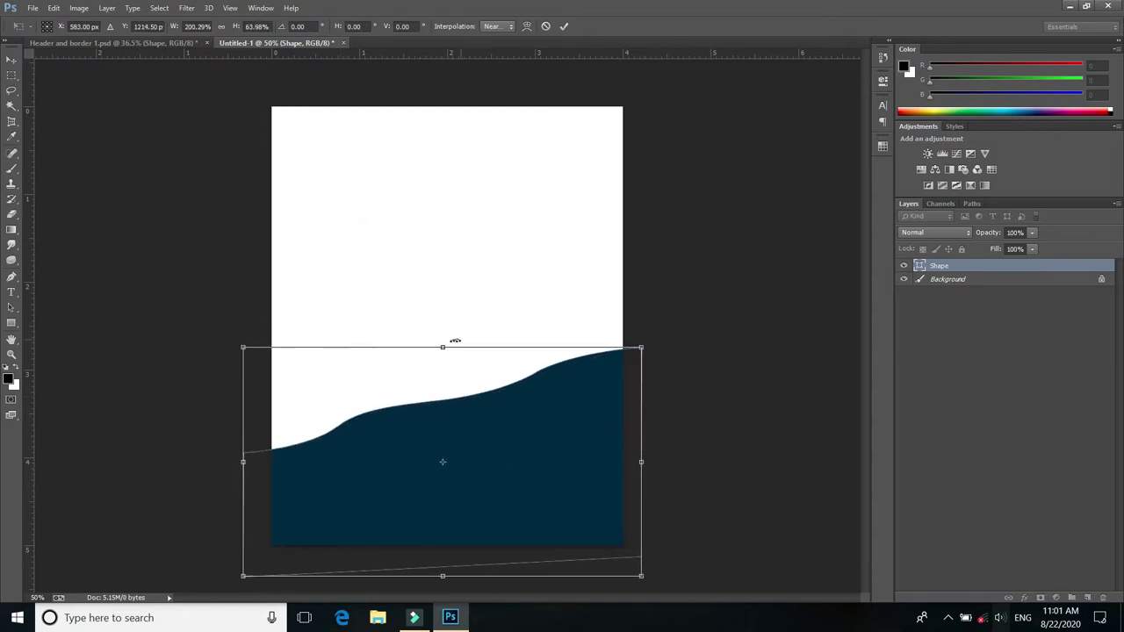
left_click_drag(446, 345, 446, 392)
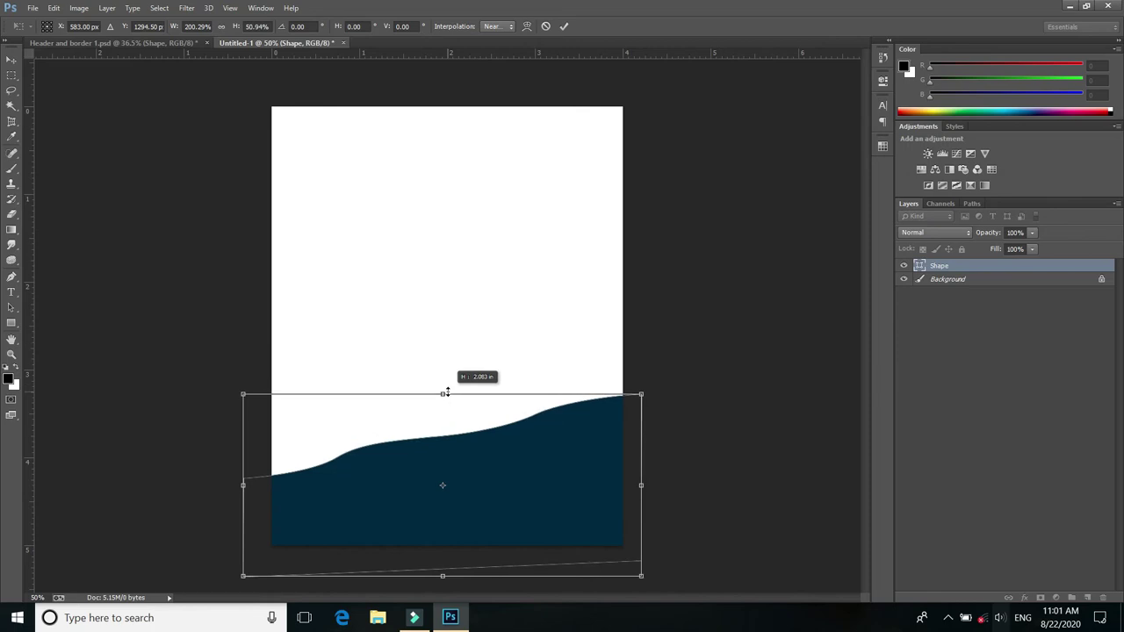
key("Return")
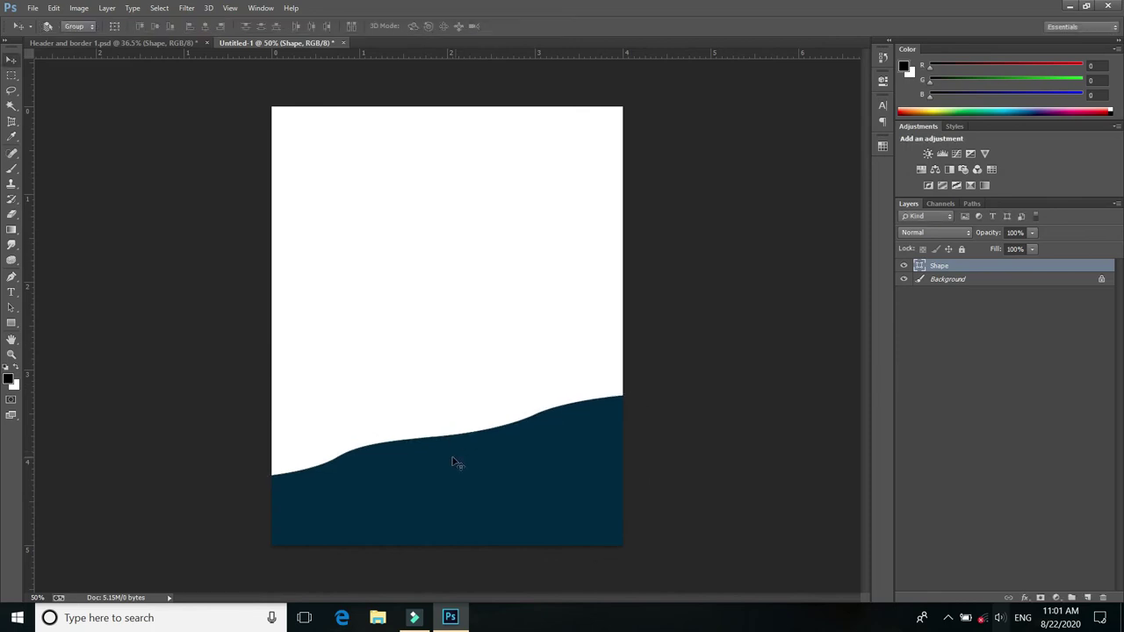
Duplicate the navy wave and set a dark green Color Overlay on the copy.
left_click_drag(449, 459, 448, 446)
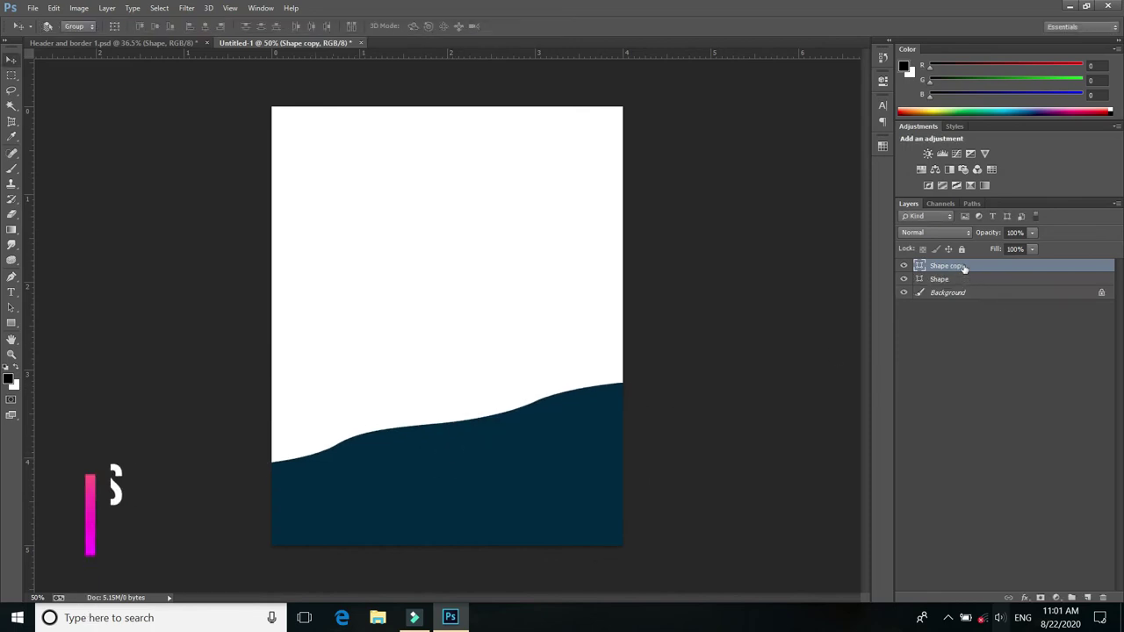
right_click(965, 268)
left_click(714, 80)
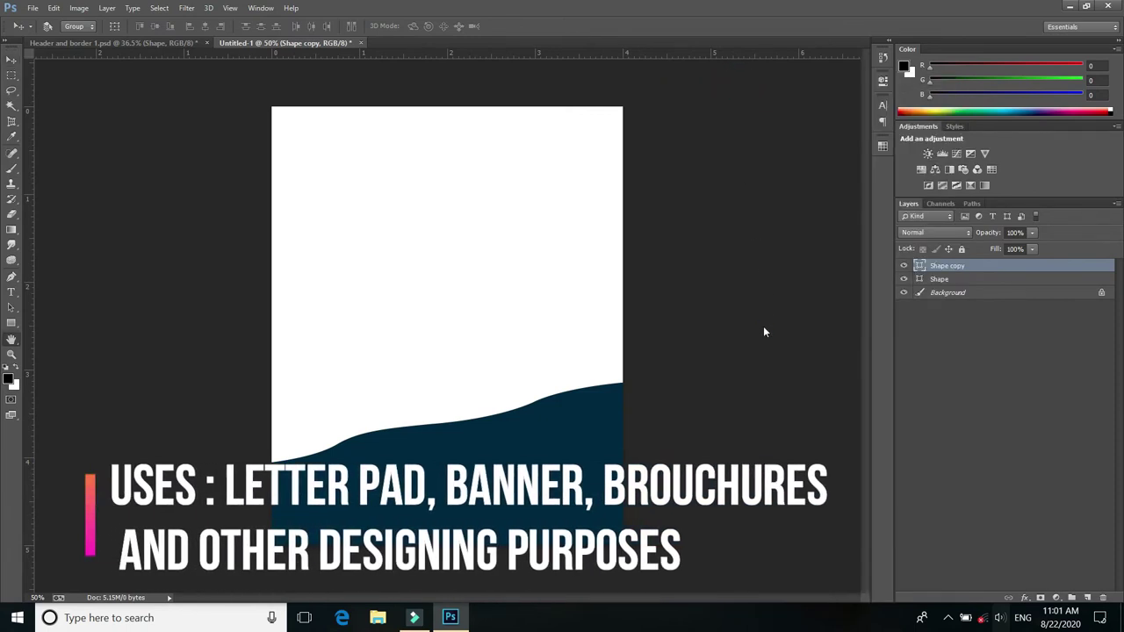
left_click(699, 250)
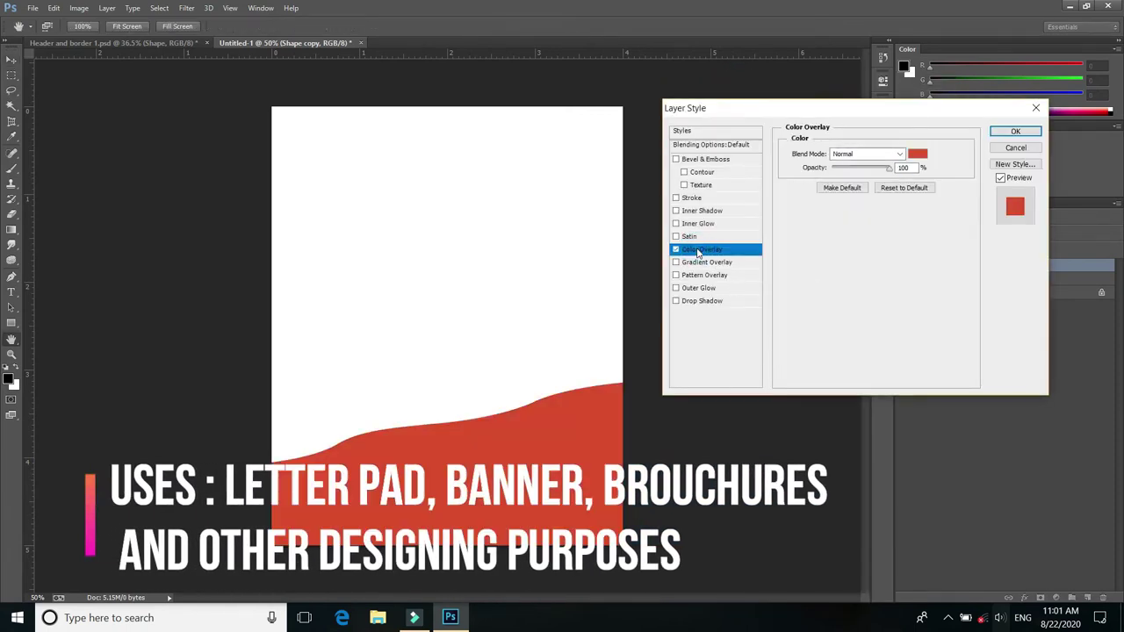
left_click(918, 156)
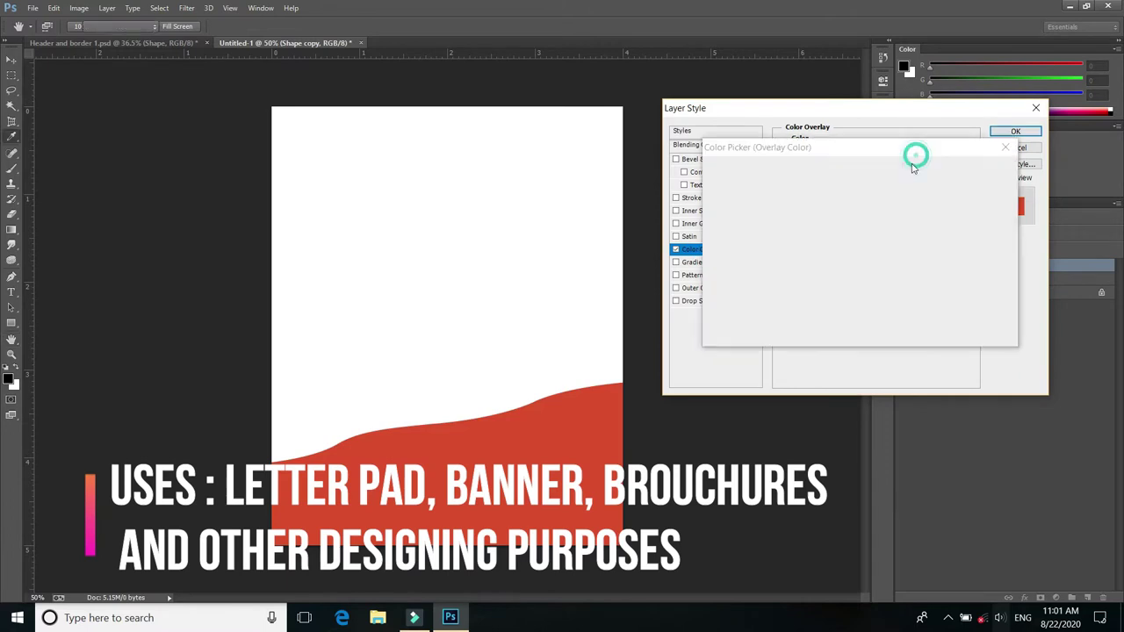
left_click(872, 286)
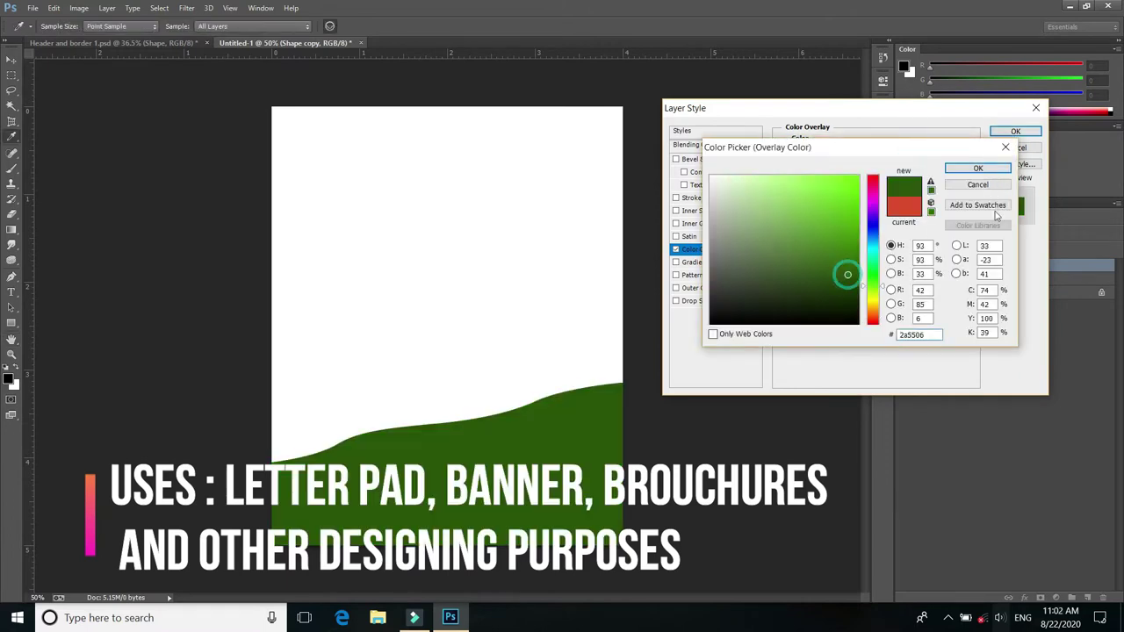
left_click(977, 168)
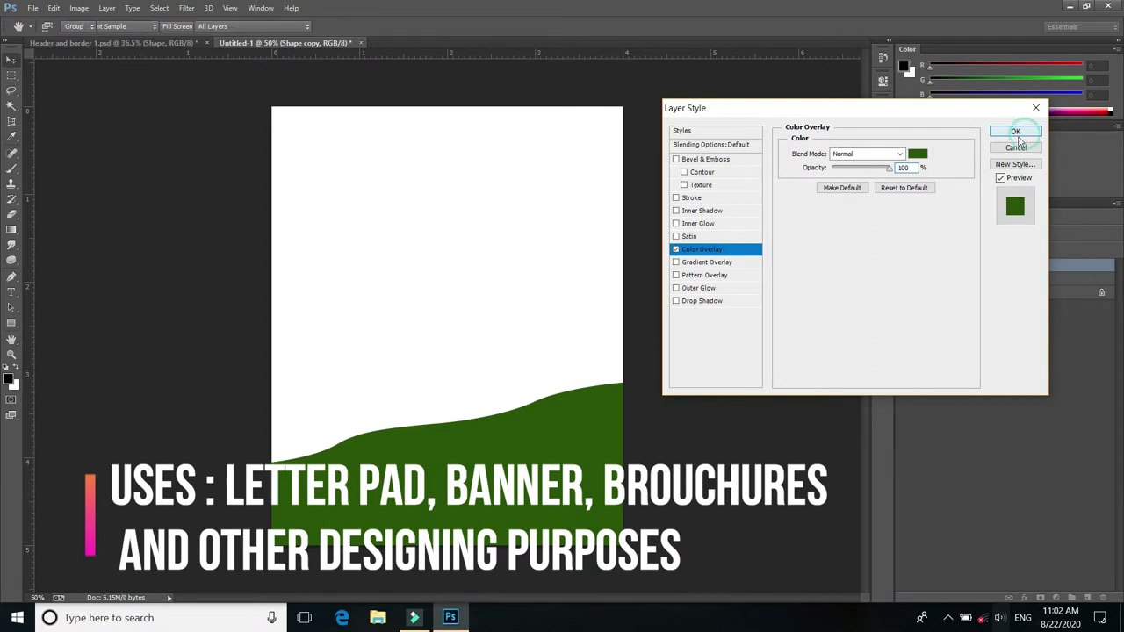
Apply the green overlay, send the copy behind the navy wave, and return to Header and border 1.
left_click(1016, 131)
key("ctrl+bracketleft")
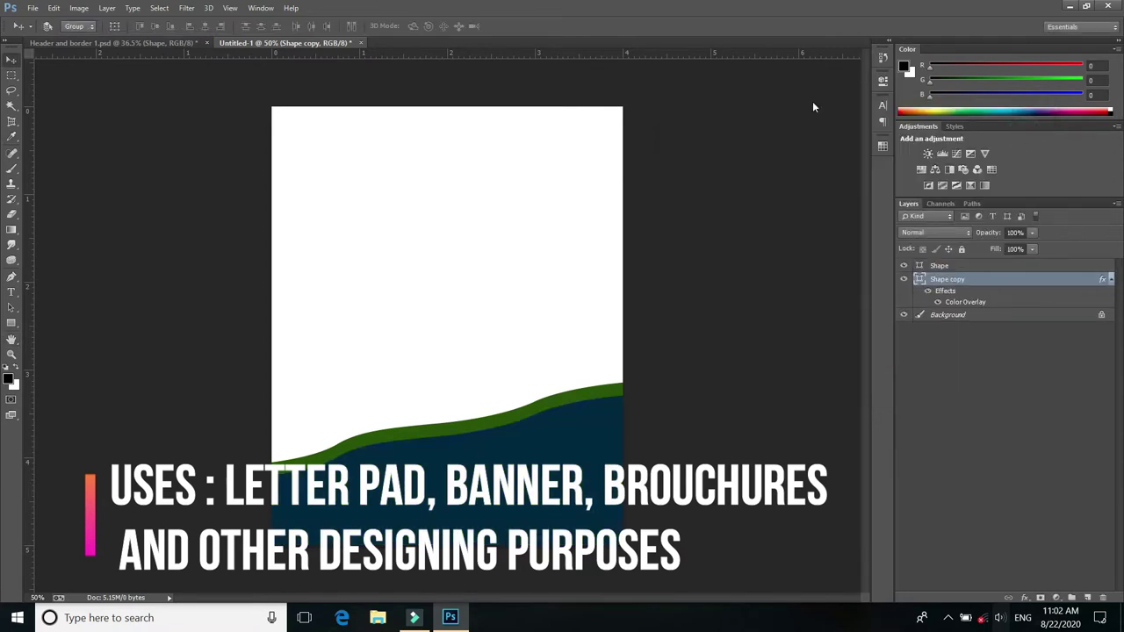
left_click(180, 42)
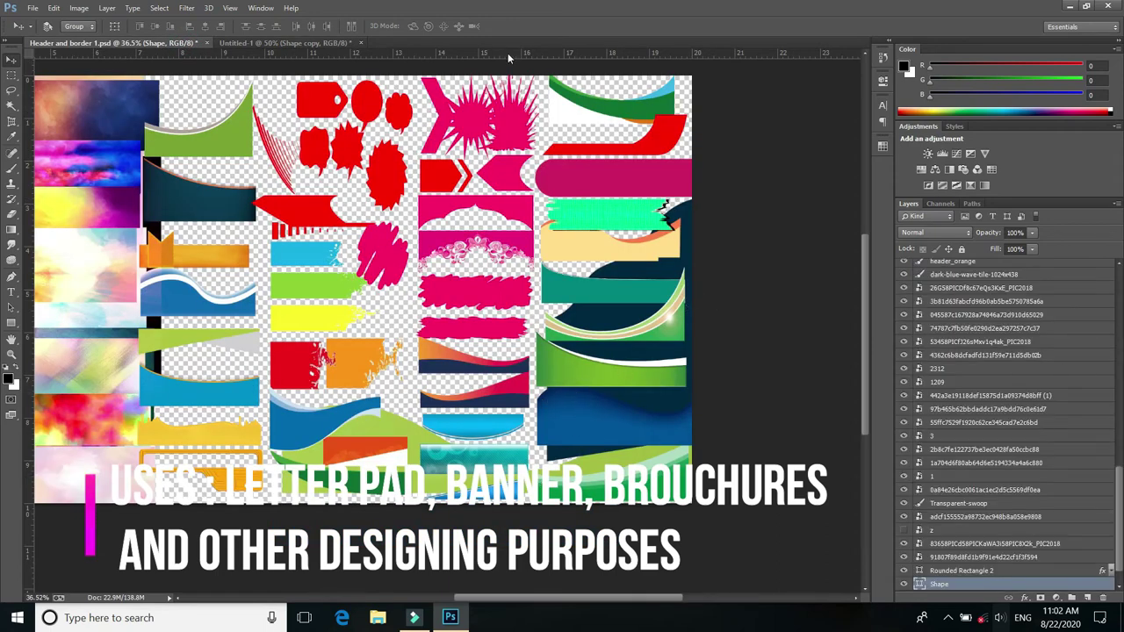
Bring the magenta Rounded Rectangle 2 bar into Untitled-1 and position it on the page.
right_click(624, 189)
left_click(646, 190)
left_click_drag(646, 190, 249, 51)
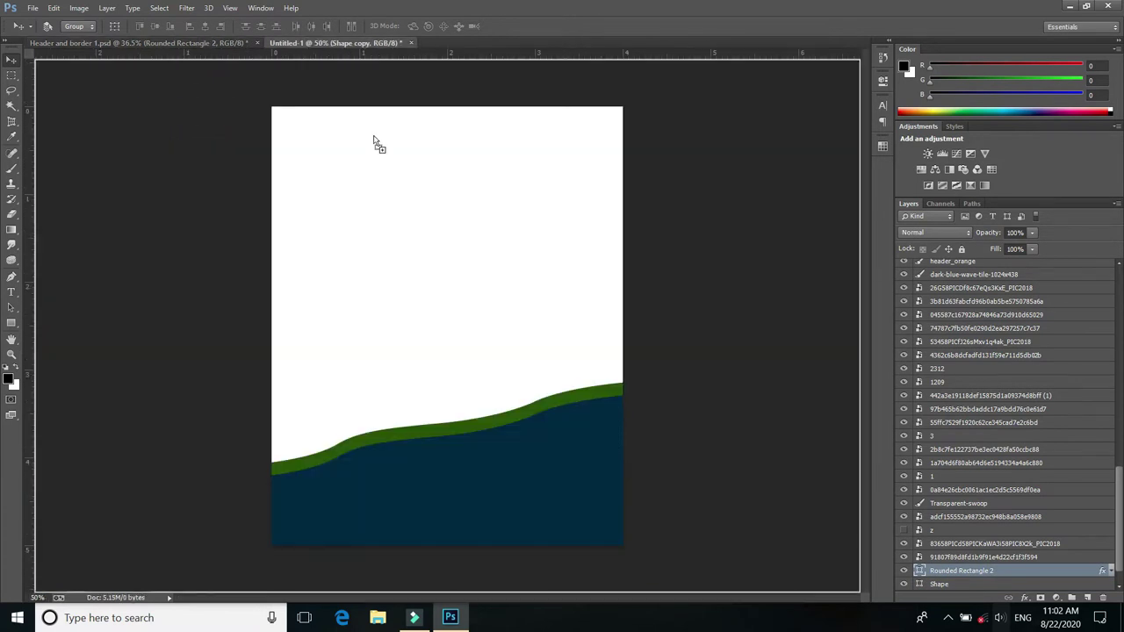
mouse_move(318, 46)
left_mouse_down()
mouse_move(389, 168)
mouse_move(576, 170)
mouse_move(573, 158)
left_mouse_up()
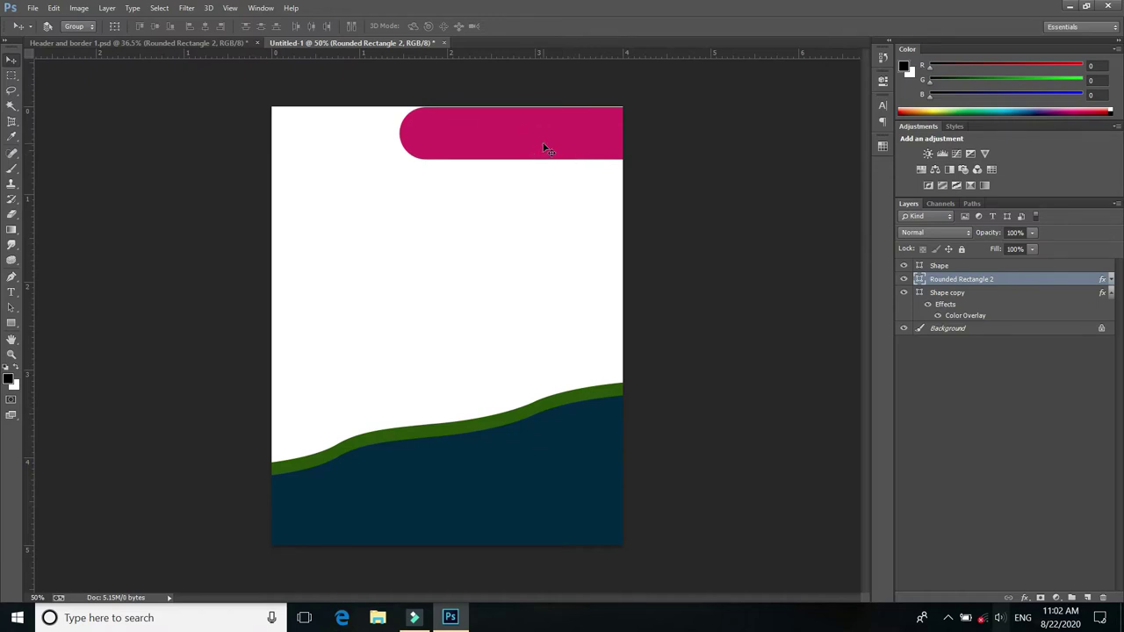
left_click_drag(530, 148, 527, 182)
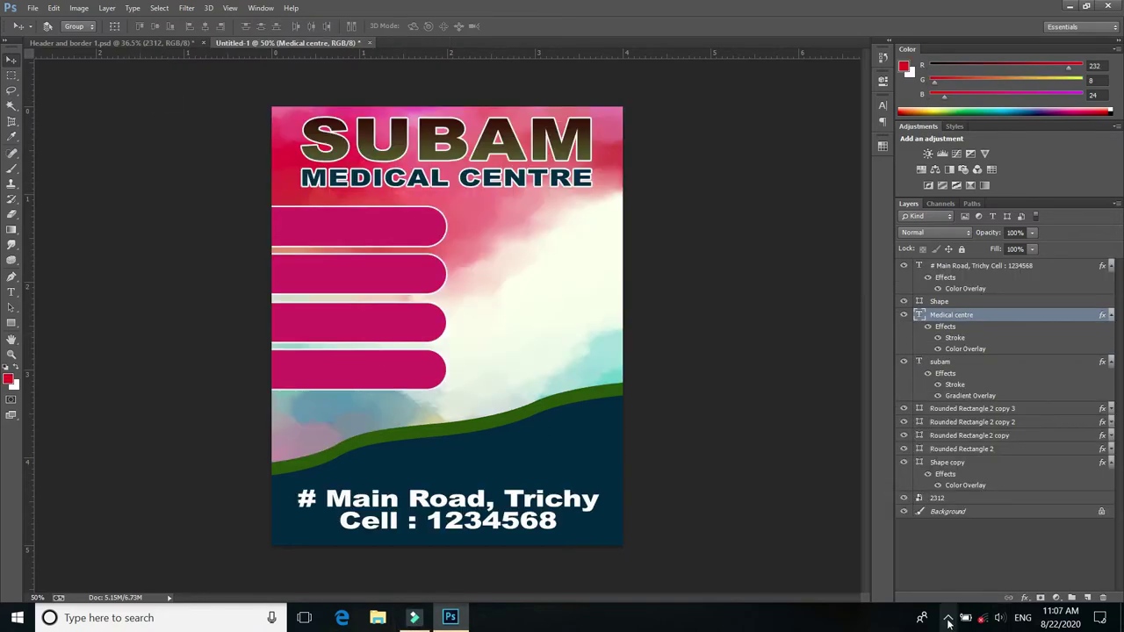
Copy the red curved Shape 10 from Header and border 1 into Untitled-1.
left_click(184, 43)
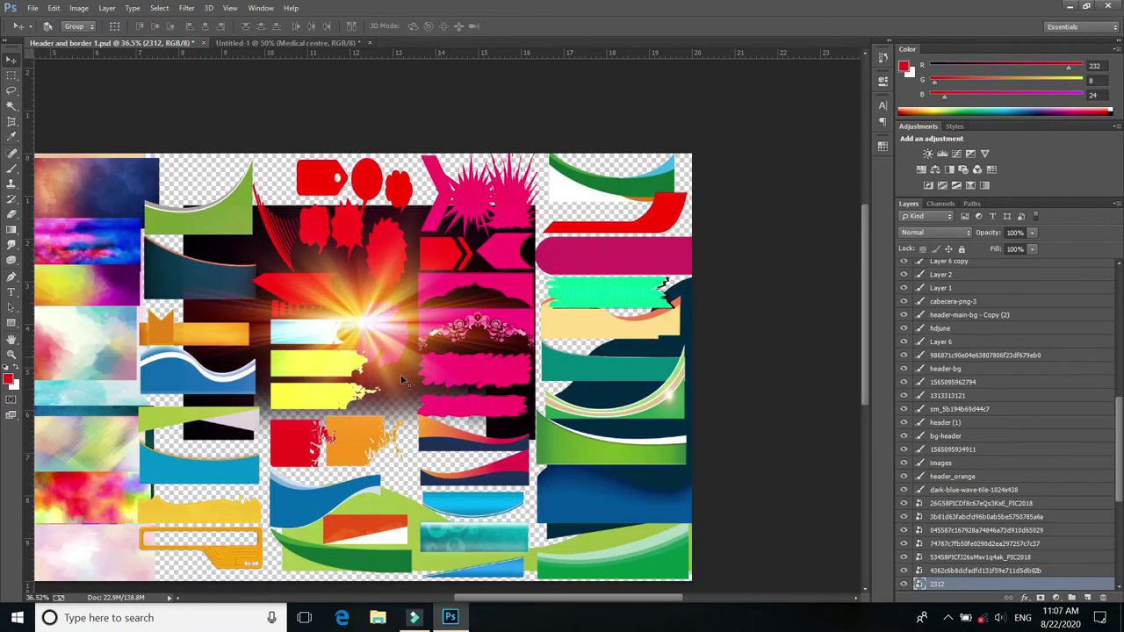
right_click(667, 229)
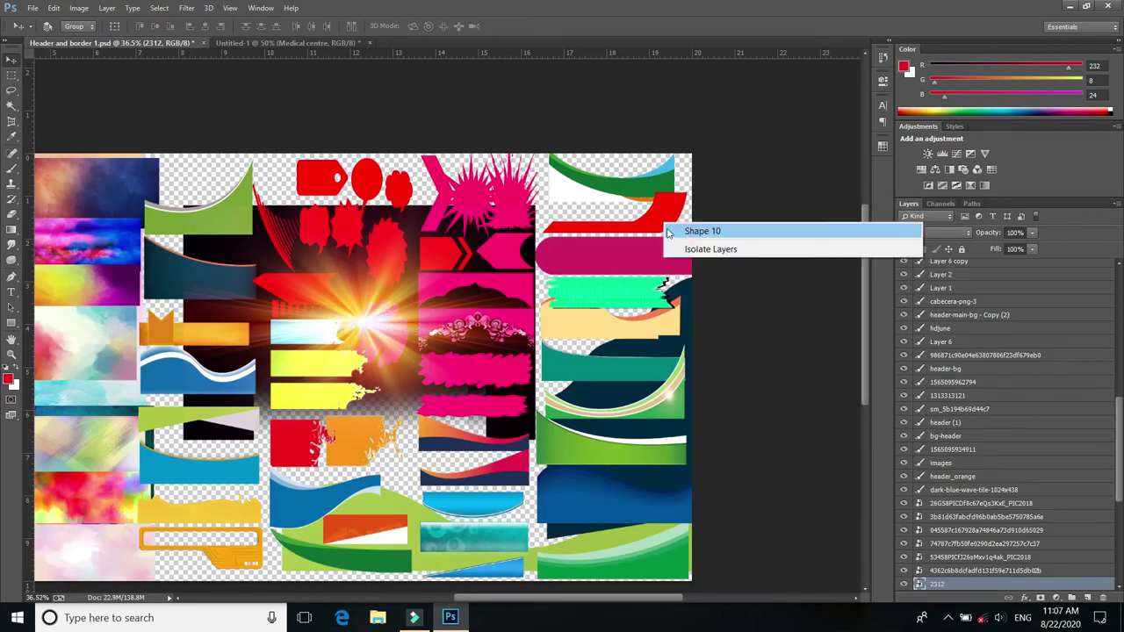
left_click(682, 227)
left_click_drag(381, 143, 535, 370)
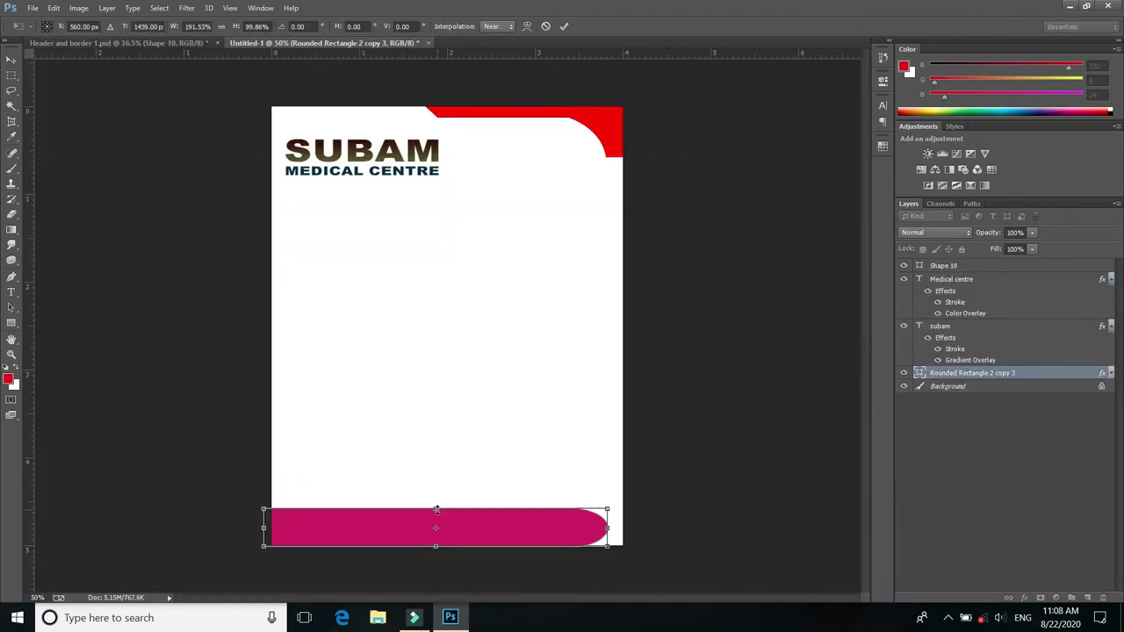
Resize the magenta bar shorter and narrower.
left_click_drag(436, 508, 435, 492)
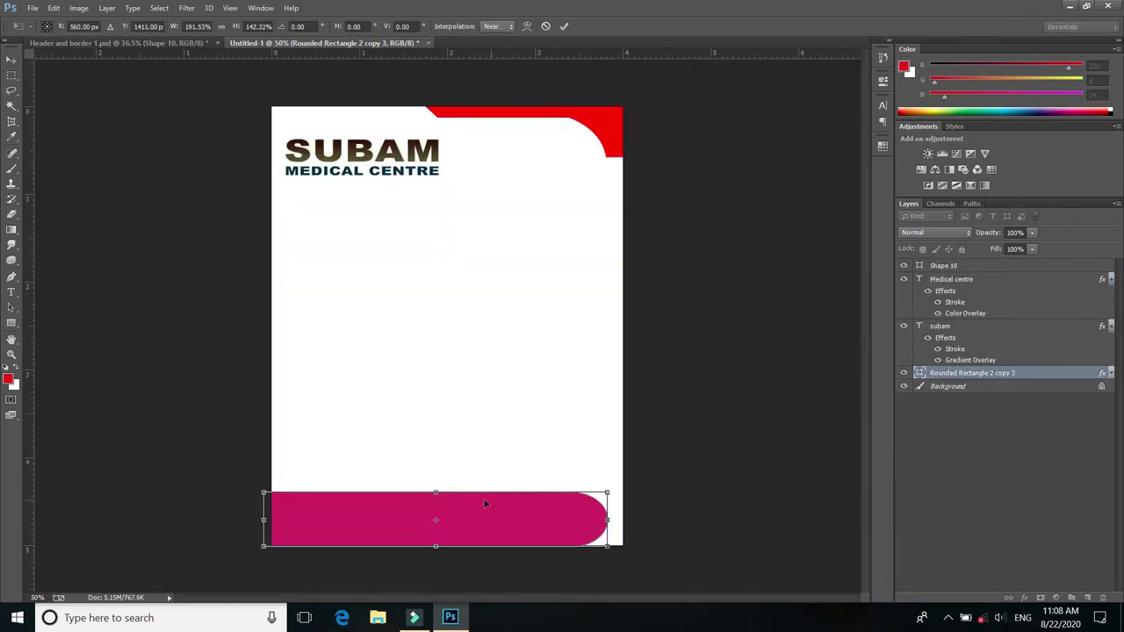
left_click_drag(604, 496, 569, 509)
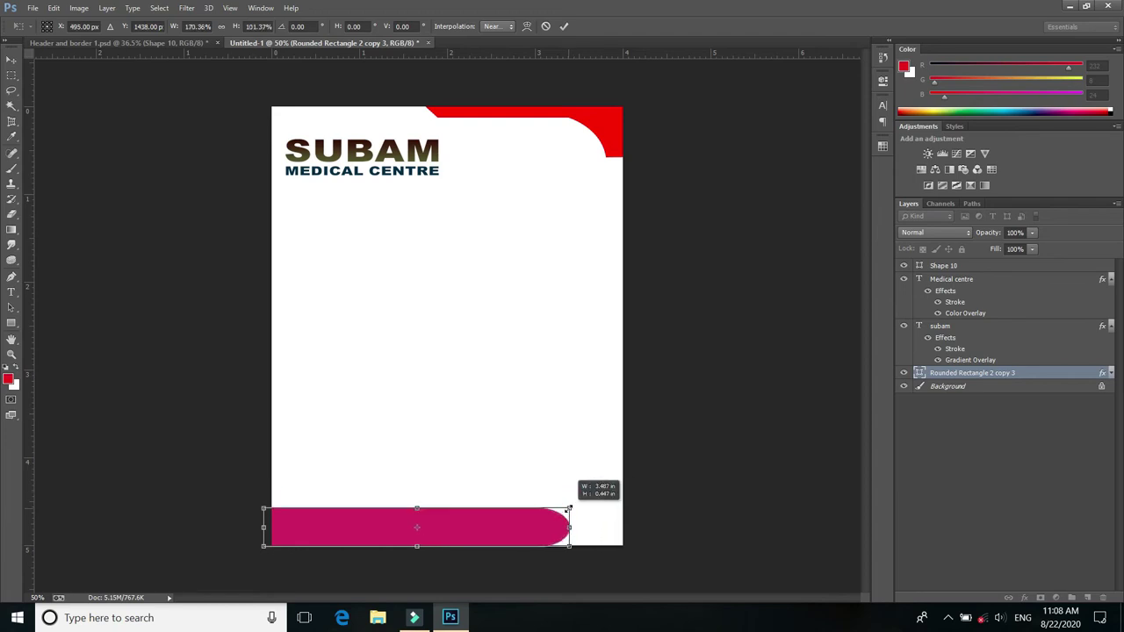
key("Return")
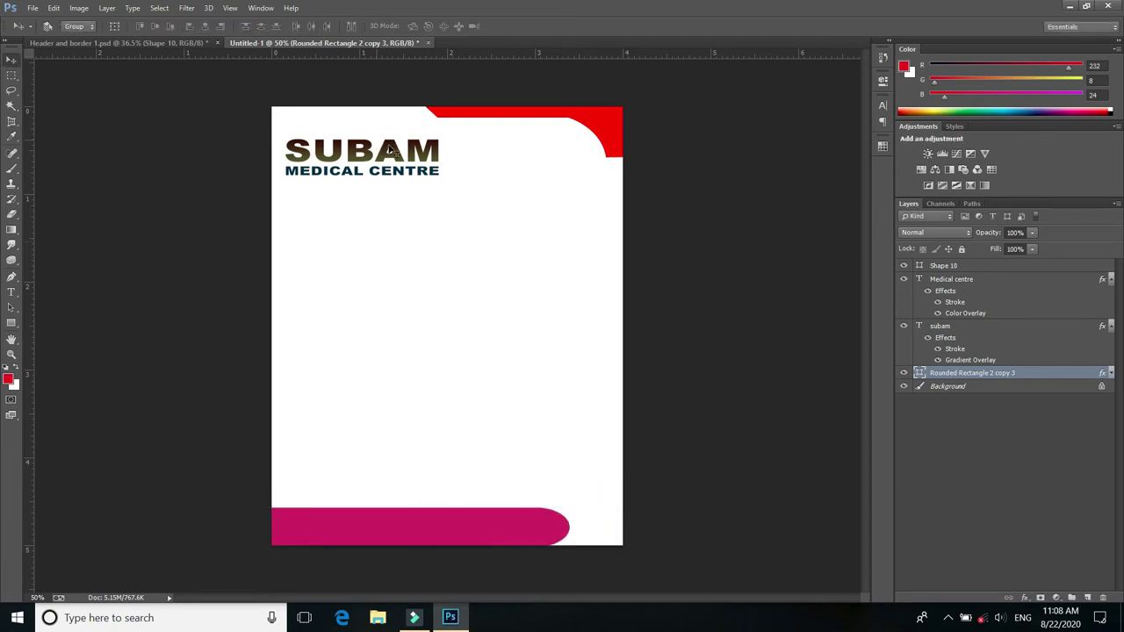
Select the subam and Medical centre text layers and move the heading to the top-left.
right_click(416, 157)
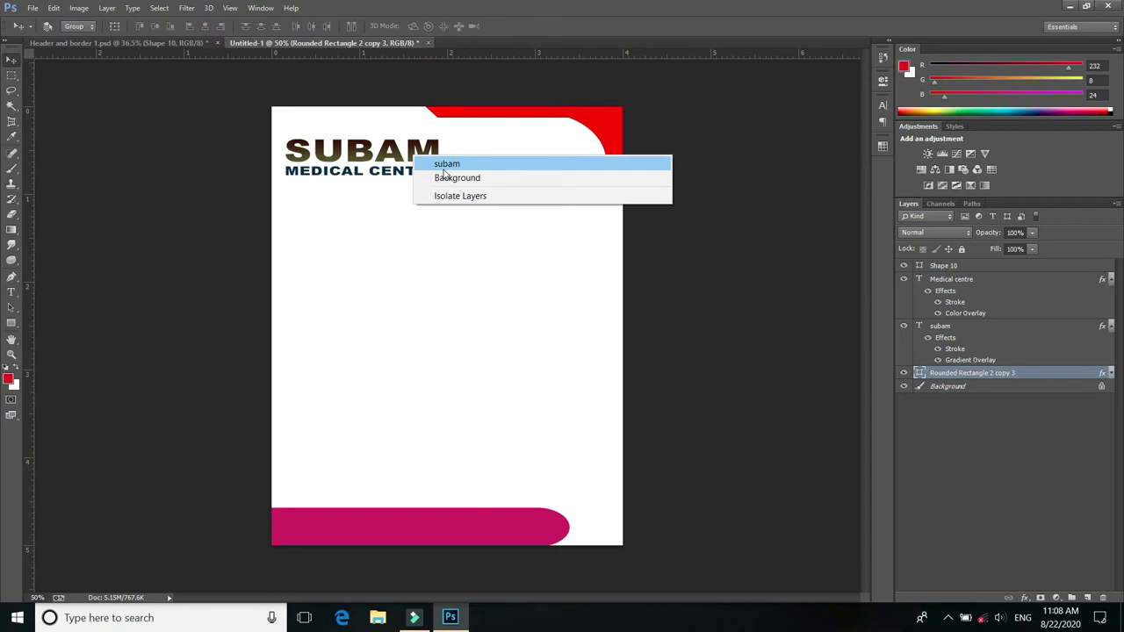
left_click(444, 167)
right_click(440, 174)
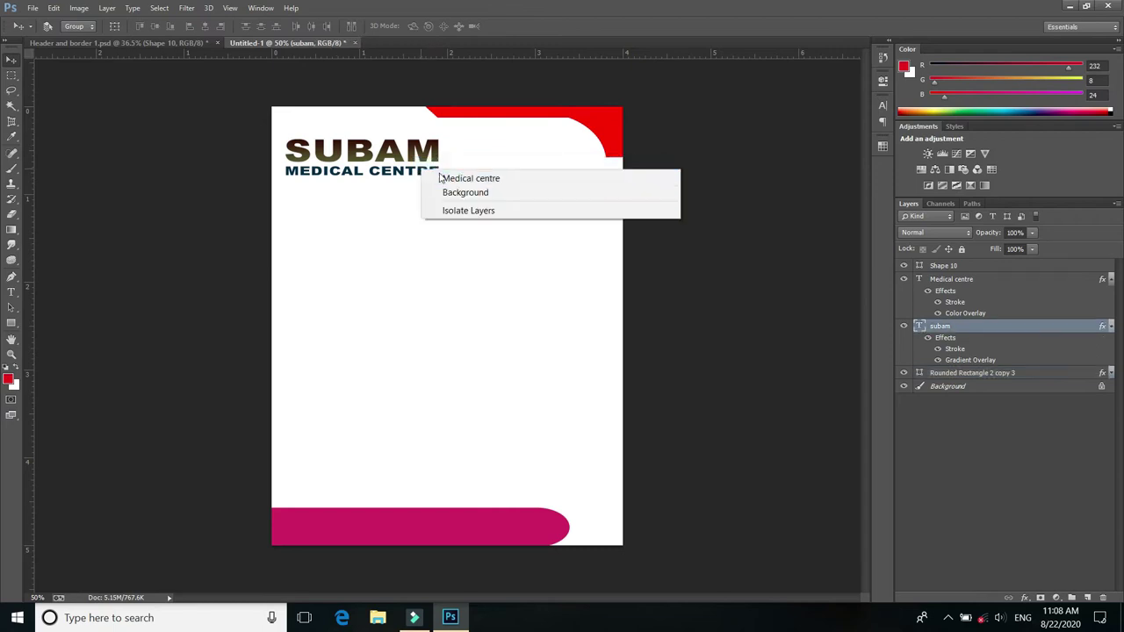
left_click(448, 178)
mouse_move(446, 180)
left_mouse_down()
mouse_move(441, 158)
mouse_move(580, 161)
left_mouse_up()
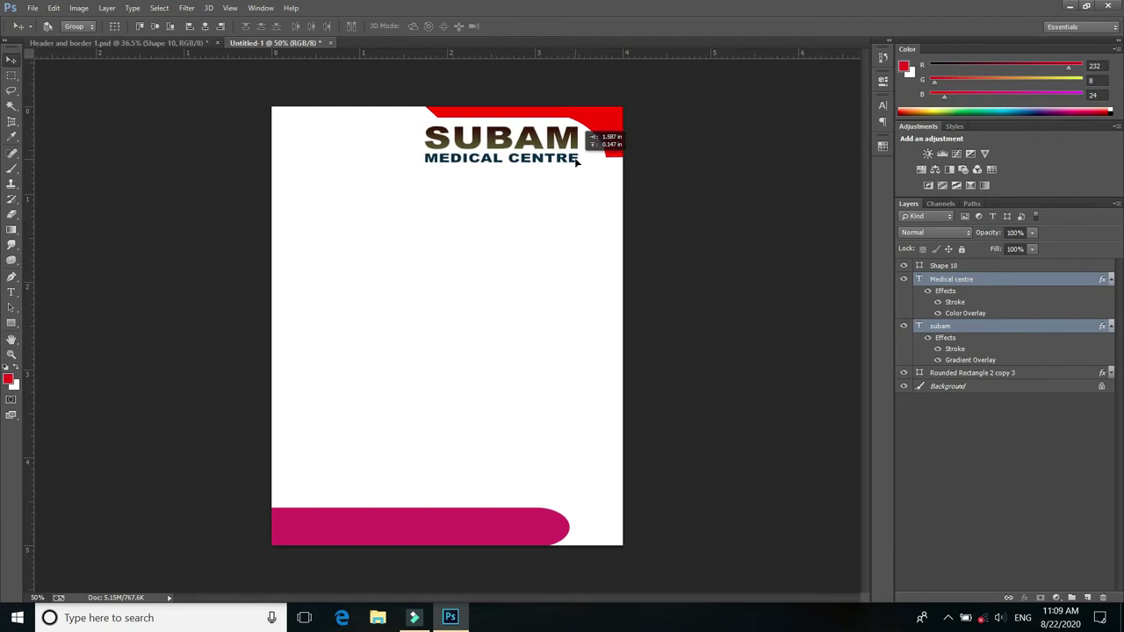
right_click(487, 493)
left_click(973, 304)
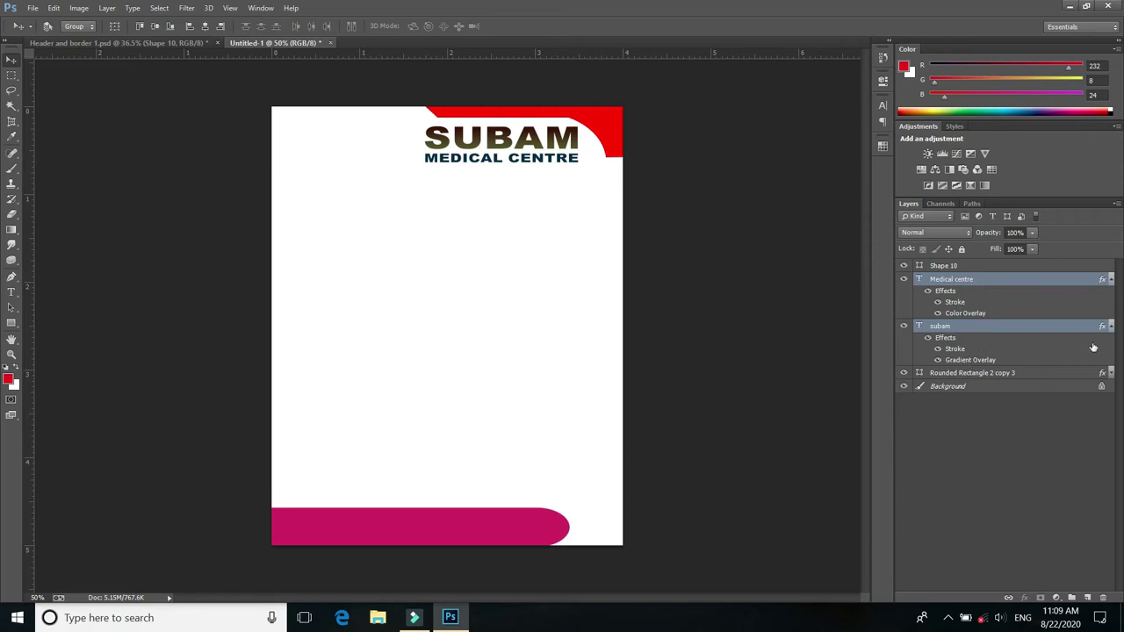
scroll(431, 516, "up", 2)
scroll(444, 535, "down", 1)
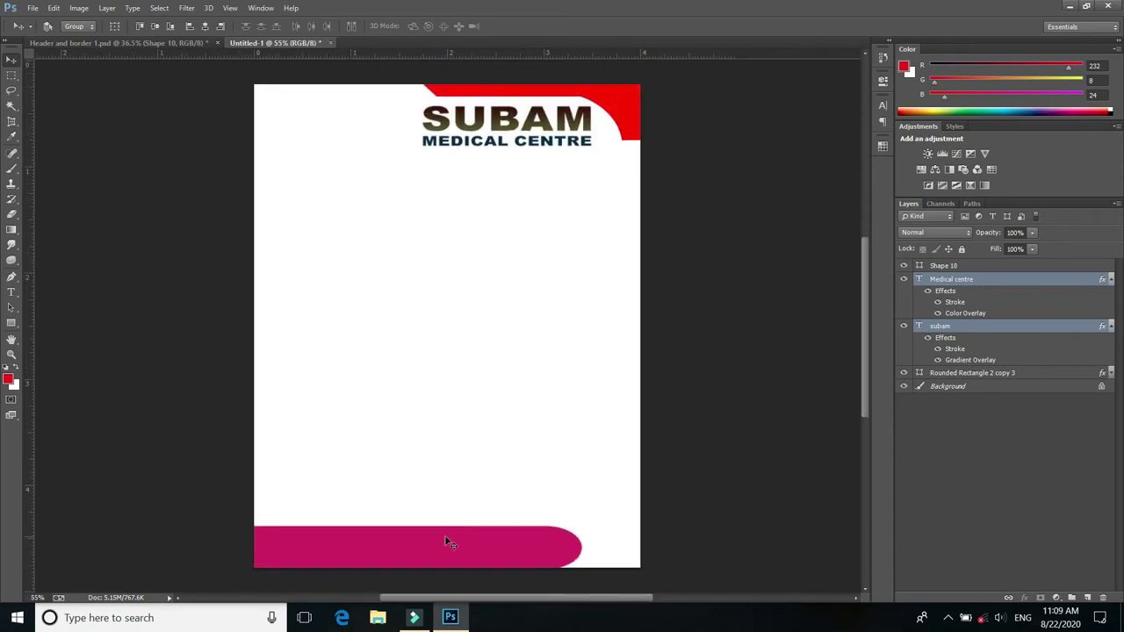
left_click_drag(447, 550, 447, 555)
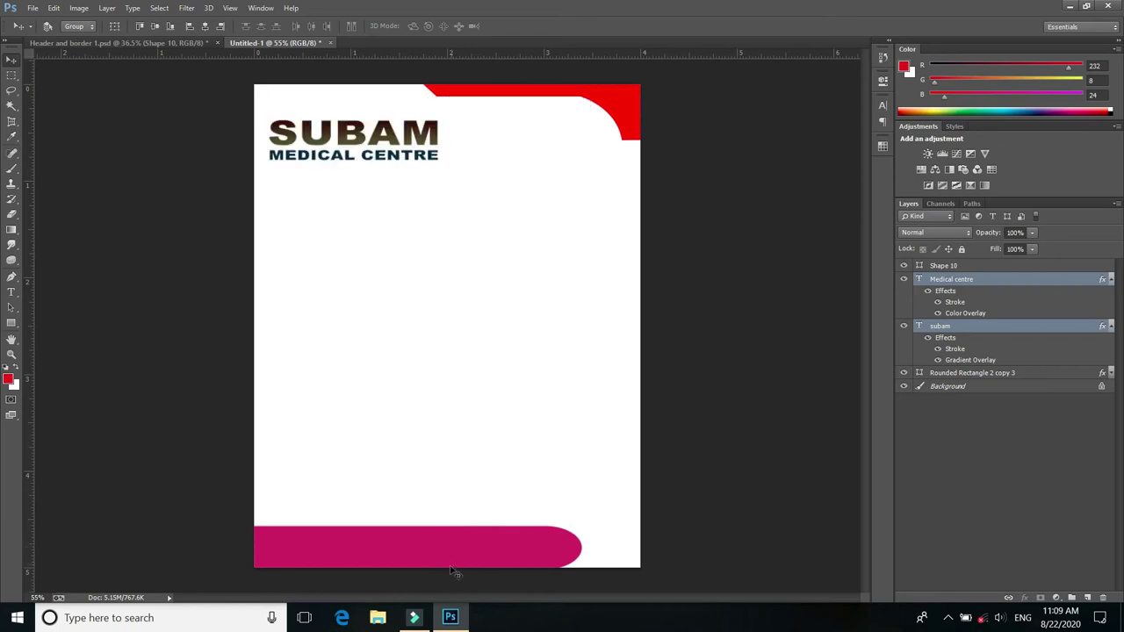
Move the Rounded Rectangle 2 copy 3 bar down to the page bottom.
right_click(447, 556)
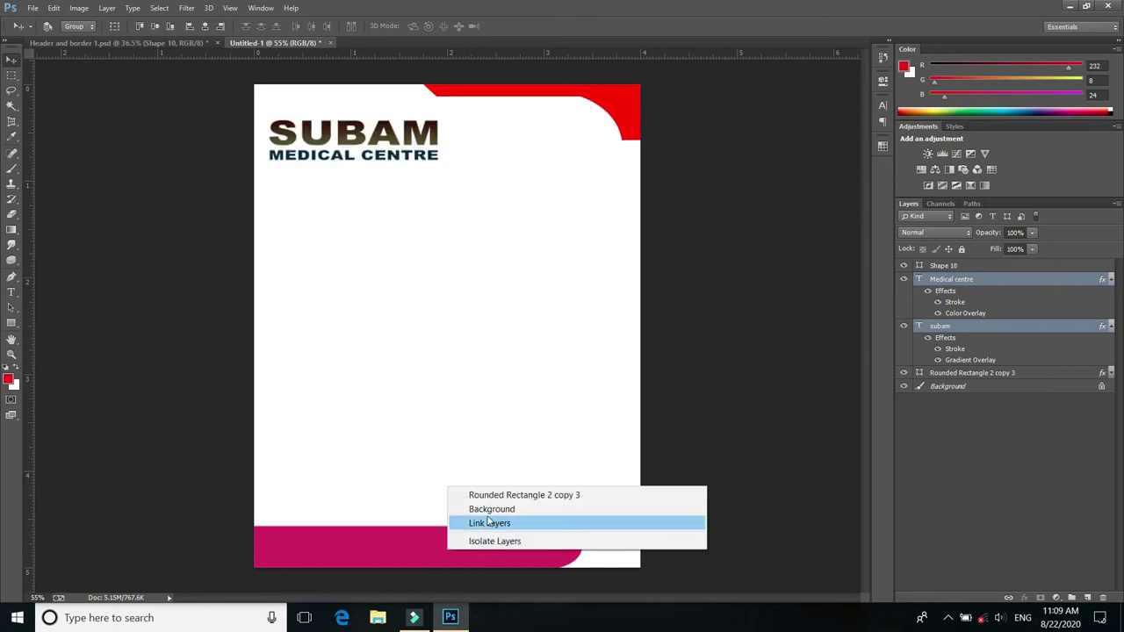
left_click(491, 495)
left_click_drag(469, 545, 474, 506)
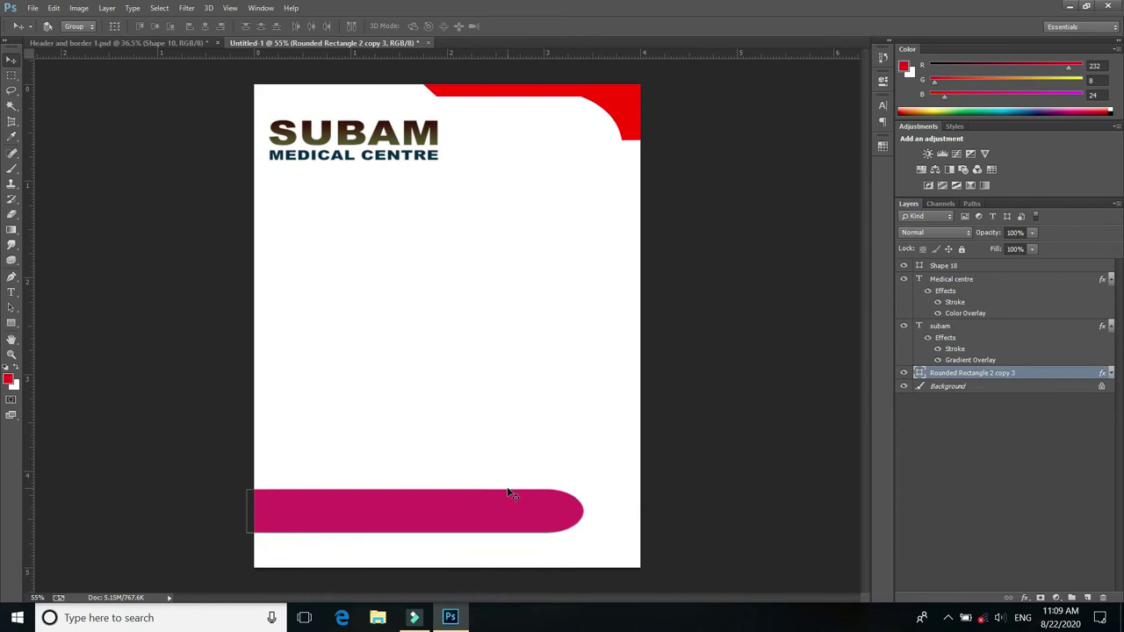
left_click_drag(508, 497, 513, 538)
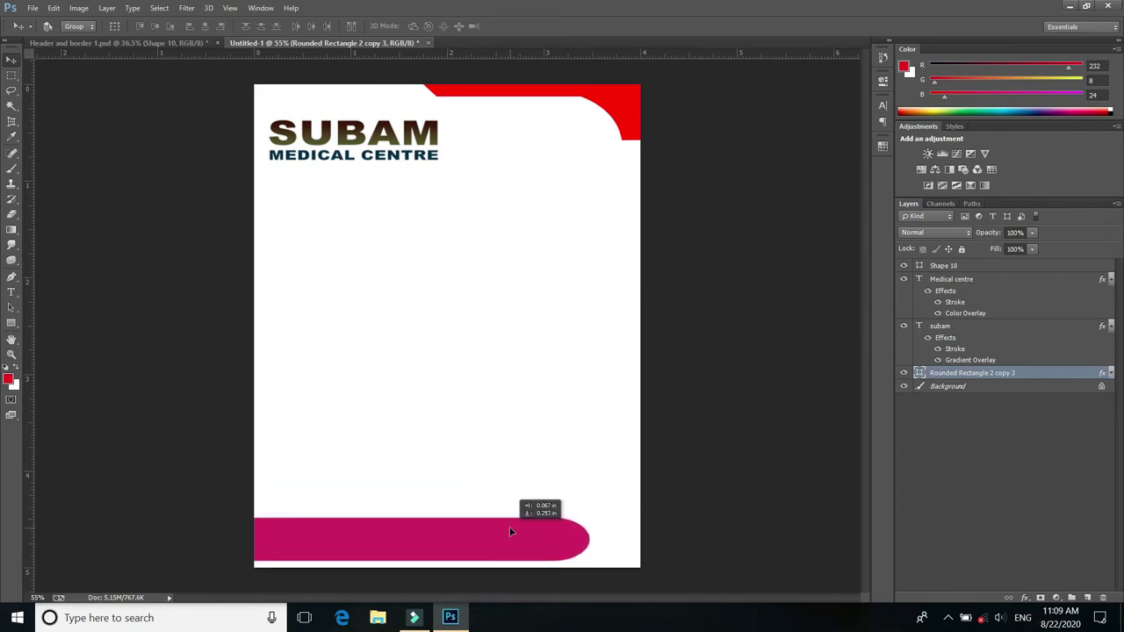
left_click_drag(513, 537, 511, 536)
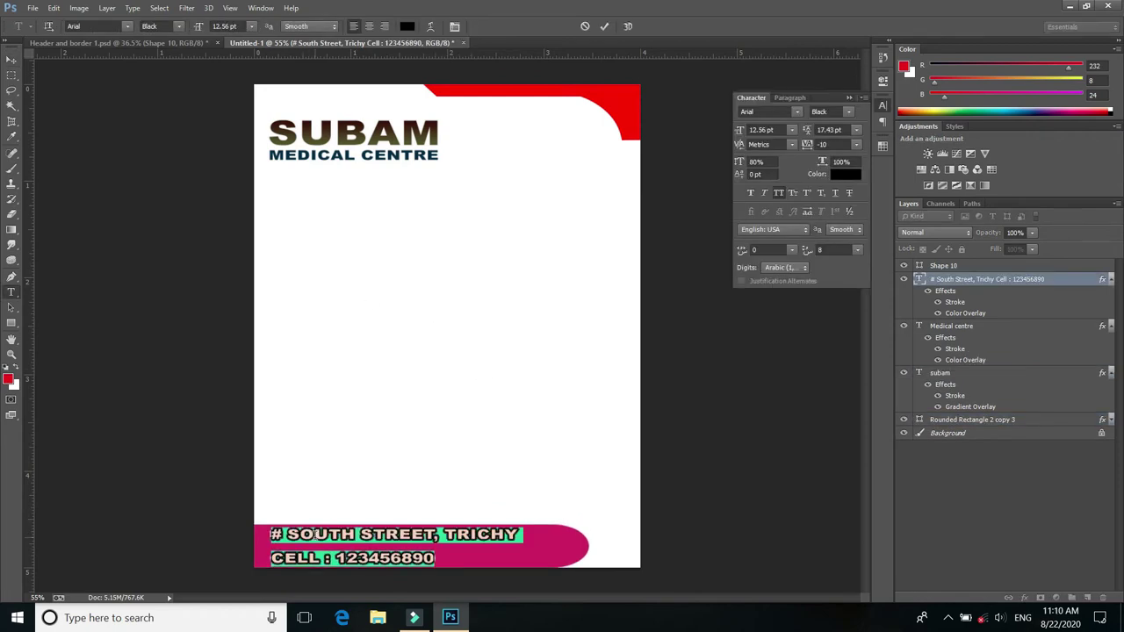
Tighten the address text's line spacing to 13.24 pt.
key("alt+Up")
key("alt+Up")
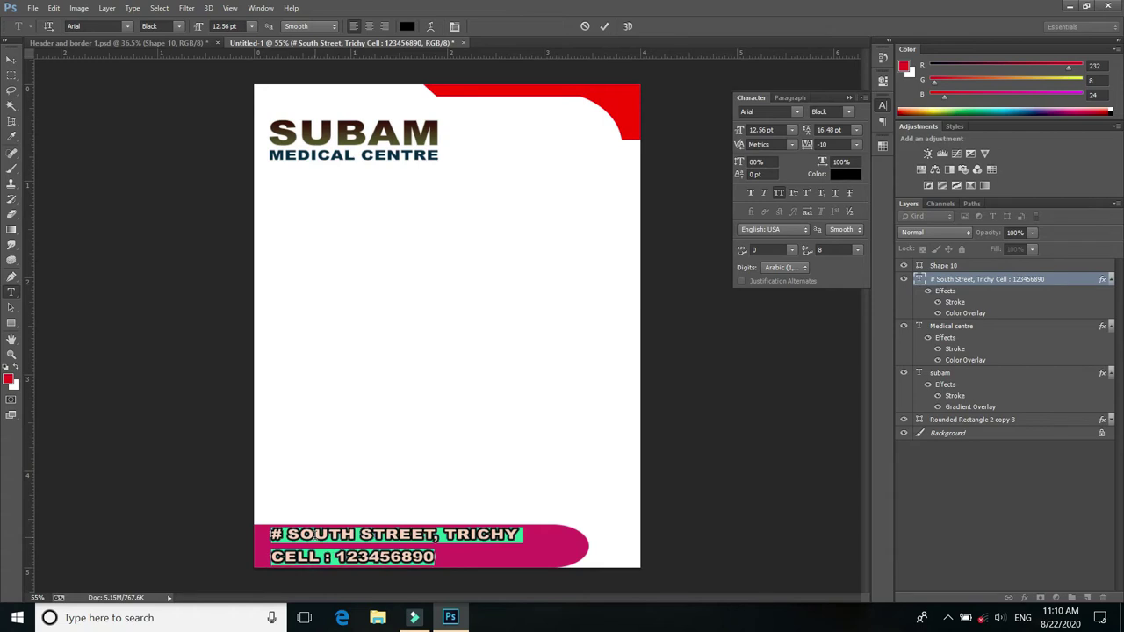
key("alt+Up")
key("alt+Up")
key("alt+Up")
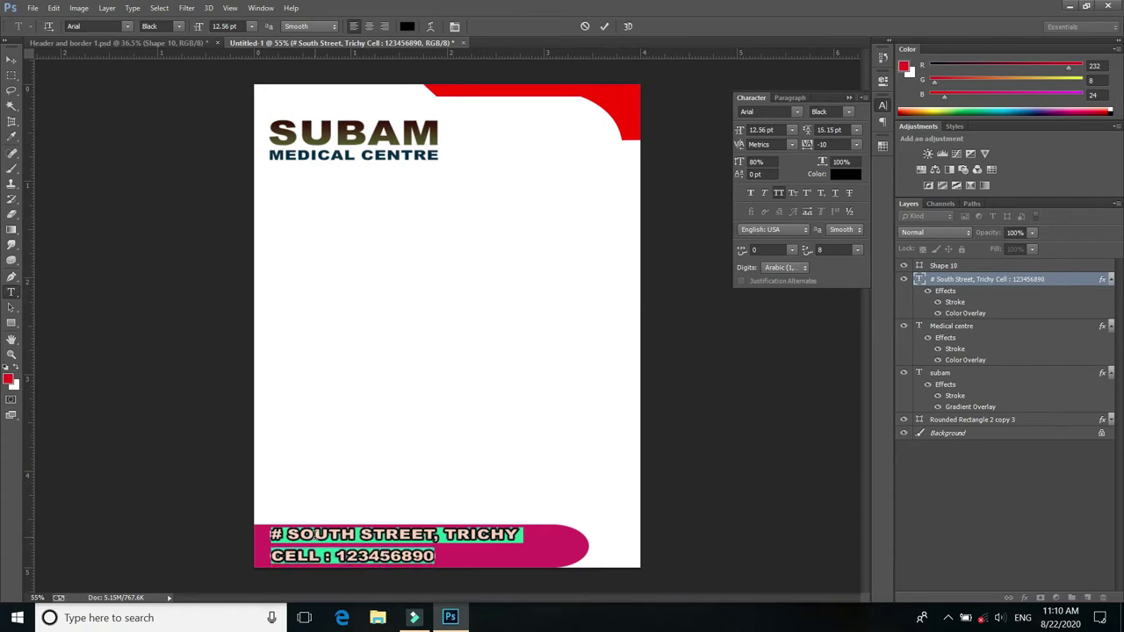
key("alt+Up")
key("alt+Up")
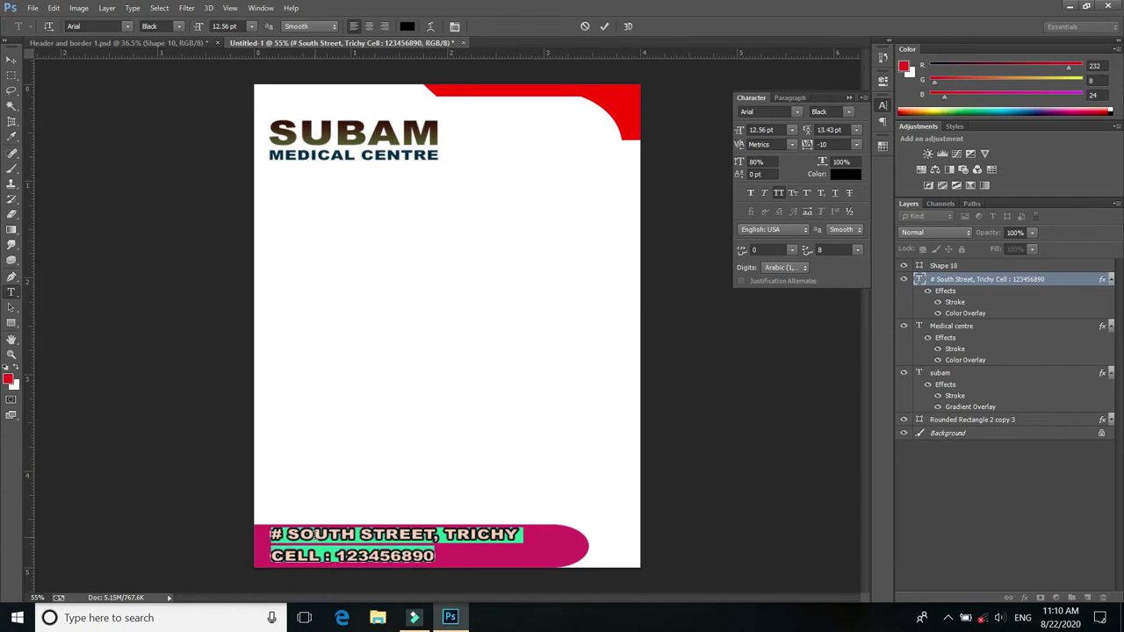
key("alt+Up")
key("alt+Up")
left_click(11, 59)
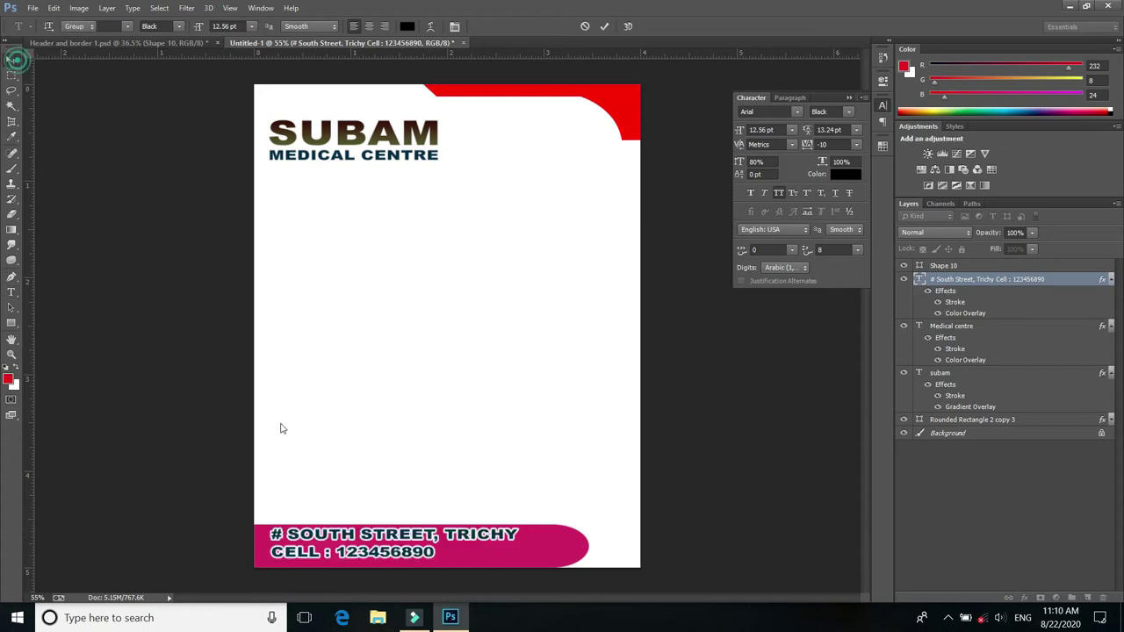
Place a copy of the address text in the middle of the page.
scroll(316, 448, "up", 3, "alt")
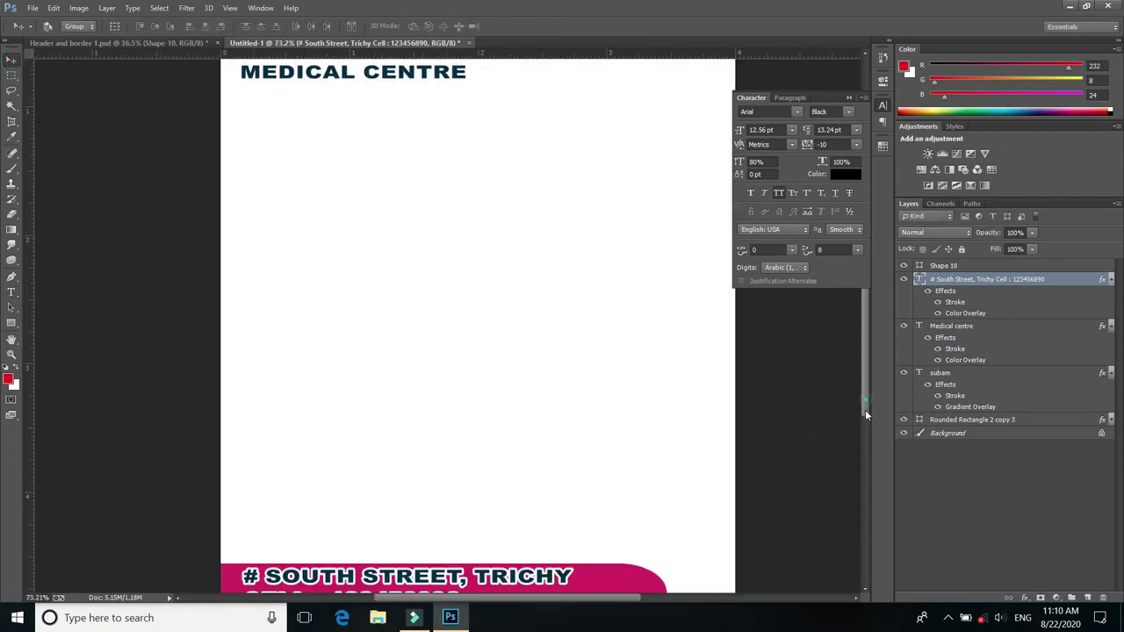
scroll(595, 481, "down", 3)
mouse_move(466, 471)
left_mouse_down()
mouse_move(451, 469)
mouse_move(505, 243)
left_mouse_up()
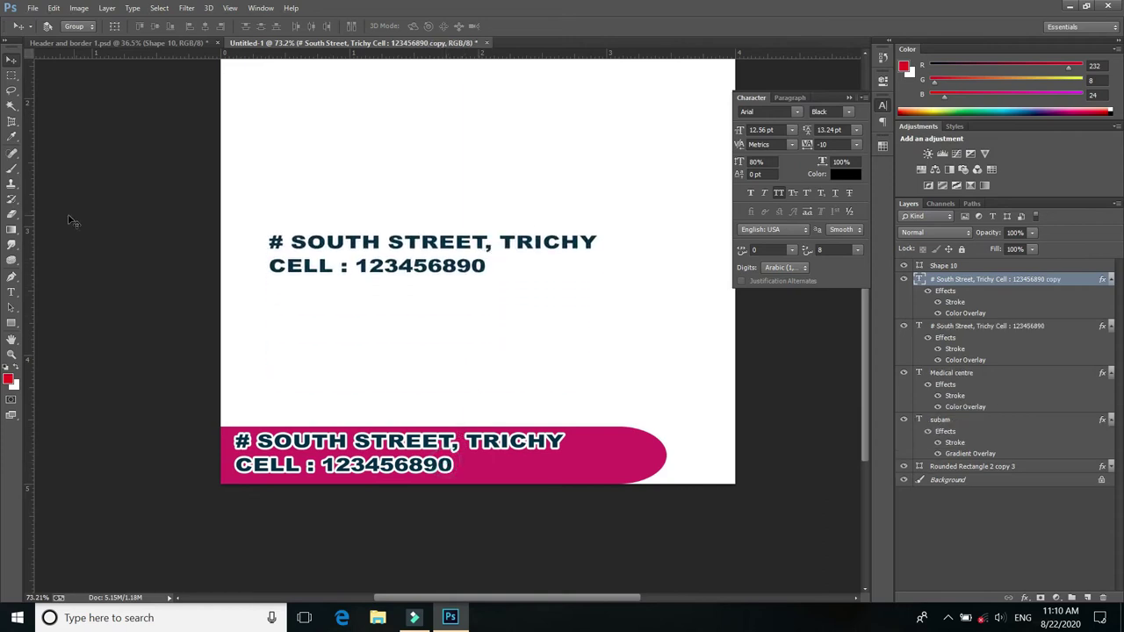
scroll(492, 293, "down", 3)
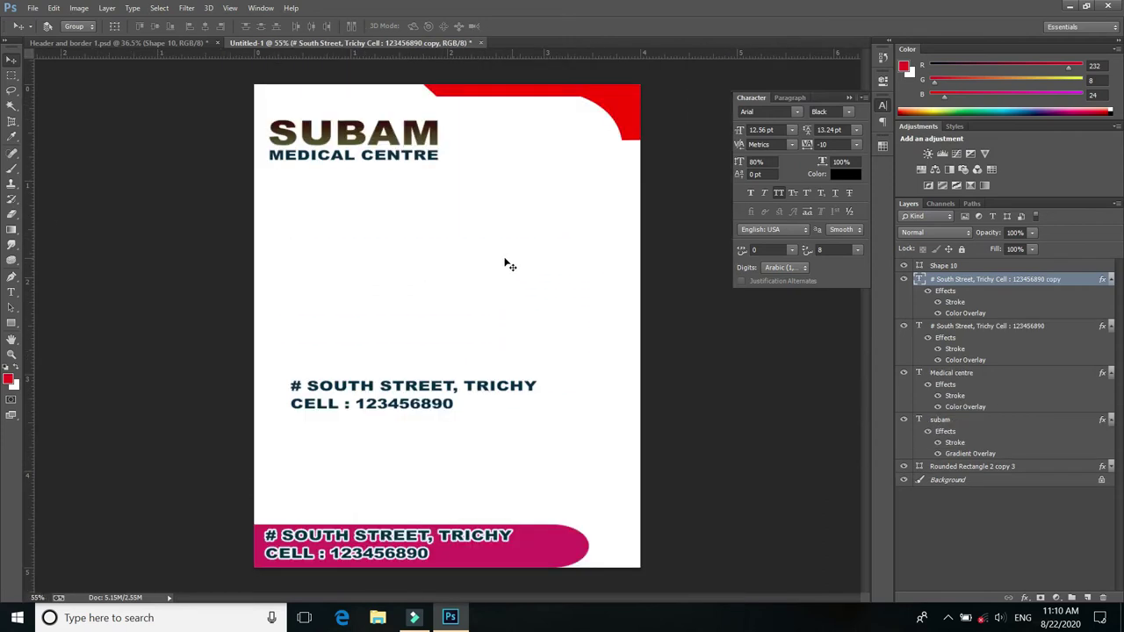
Replace the copied address text with 'LETTER PAD'.
left_click(11, 292)
left_click_drag(293, 390, 551, 442)
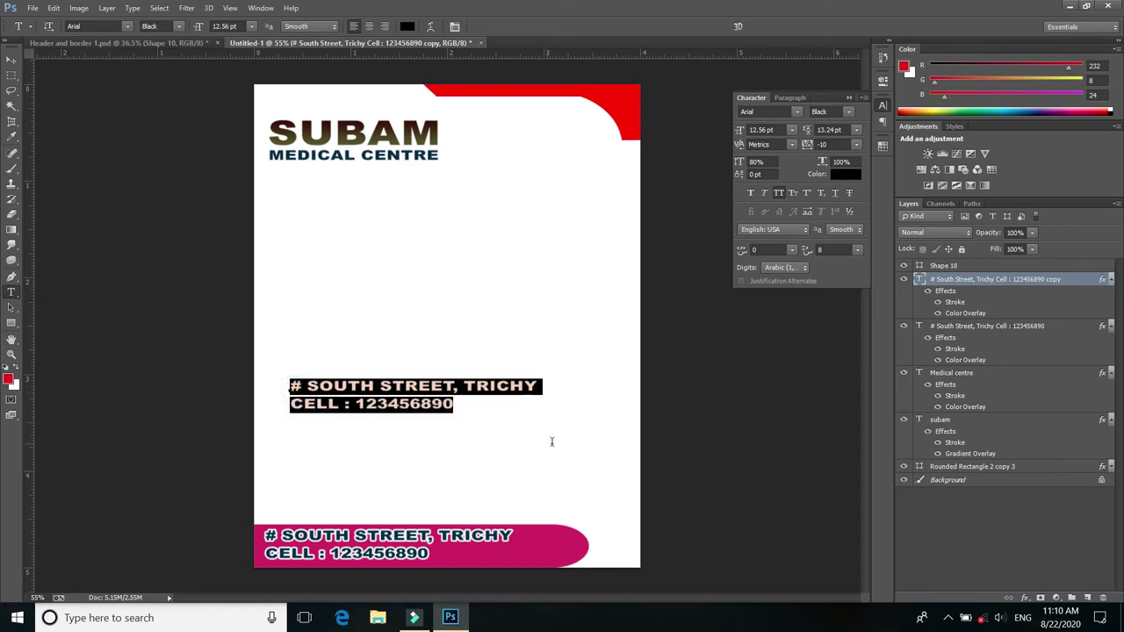
type("LETT")
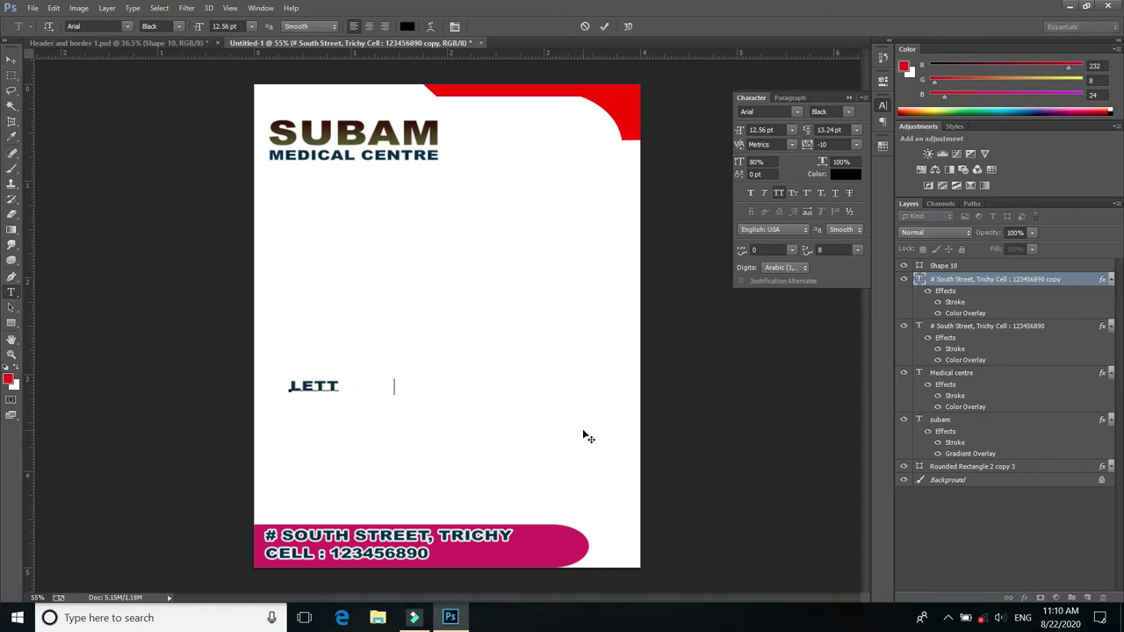
type("ER PAD")
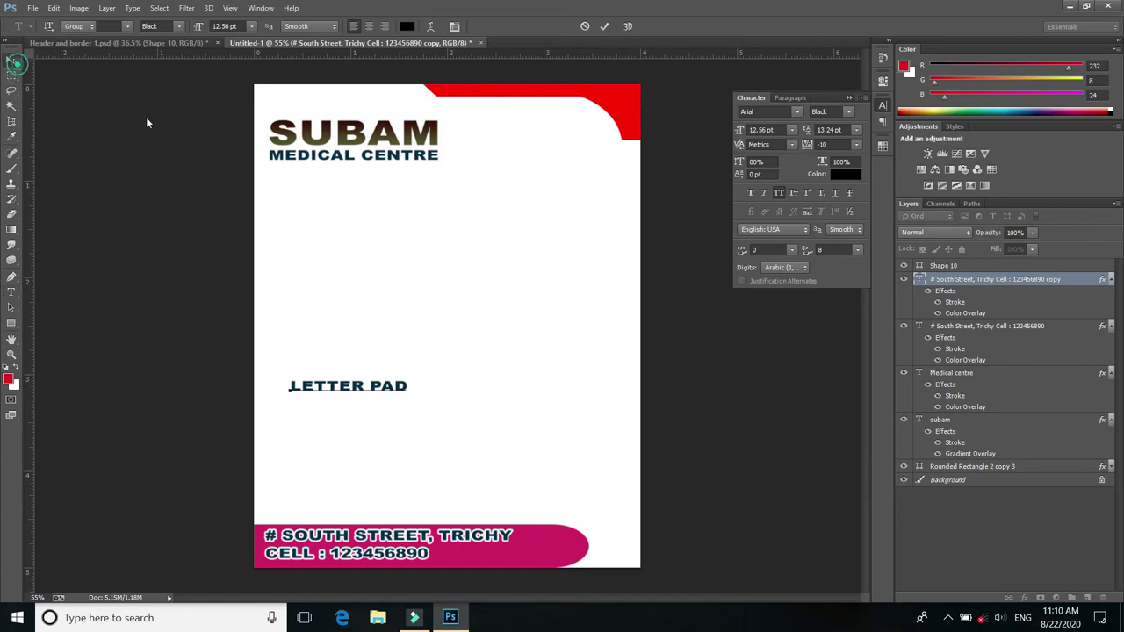
left_click(12, 59)
Enlarge the LETTER PAD text to 31.94 pt and centre it on the page.
mouse_move(371, 386)
left_mouse_down()
mouse_move(458, 284)
mouse_move(412, 261)
mouse_move(615, 400)
mouse_move(615, 389)
left_mouse_up()
key("ctrl+t")
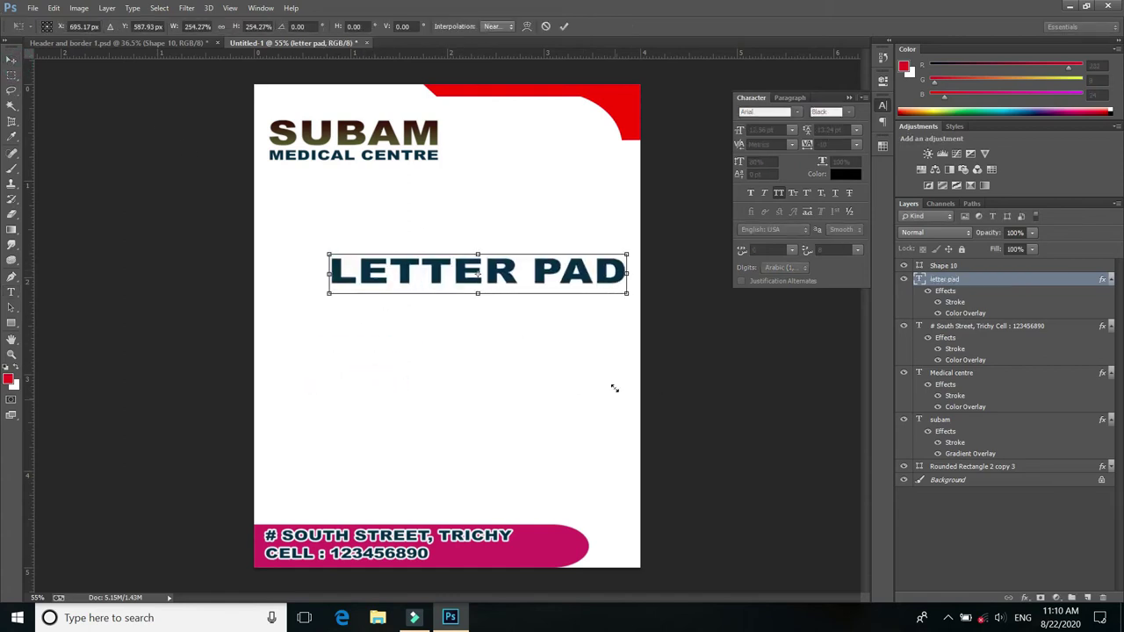
key("Return")
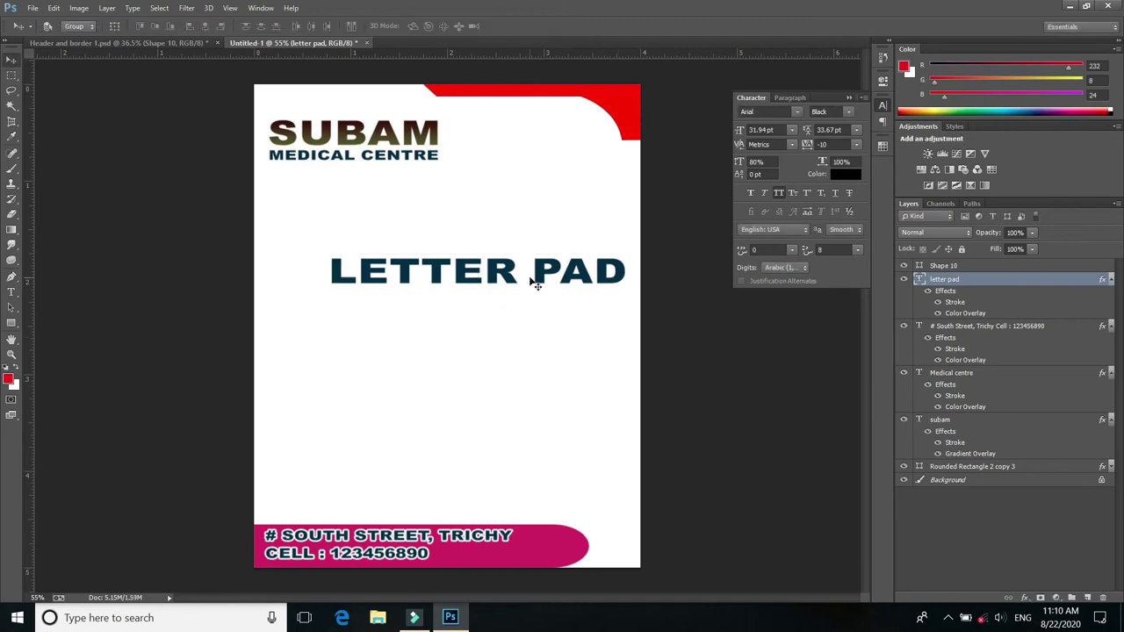
mouse_move(531, 281)
left_mouse_down()
mouse_move(544, 332)
mouse_move(501, 317)
left_mouse_up()
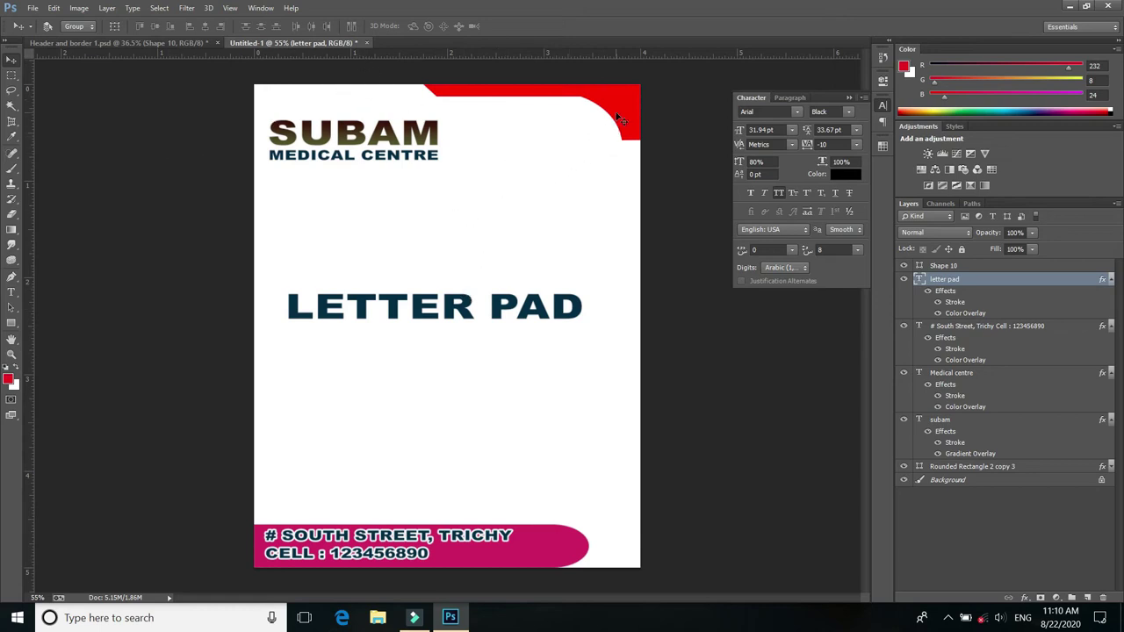
Place the watercolour image and shorten it to cover the upper page.
left_click_drag(620, 118, 647, 118)
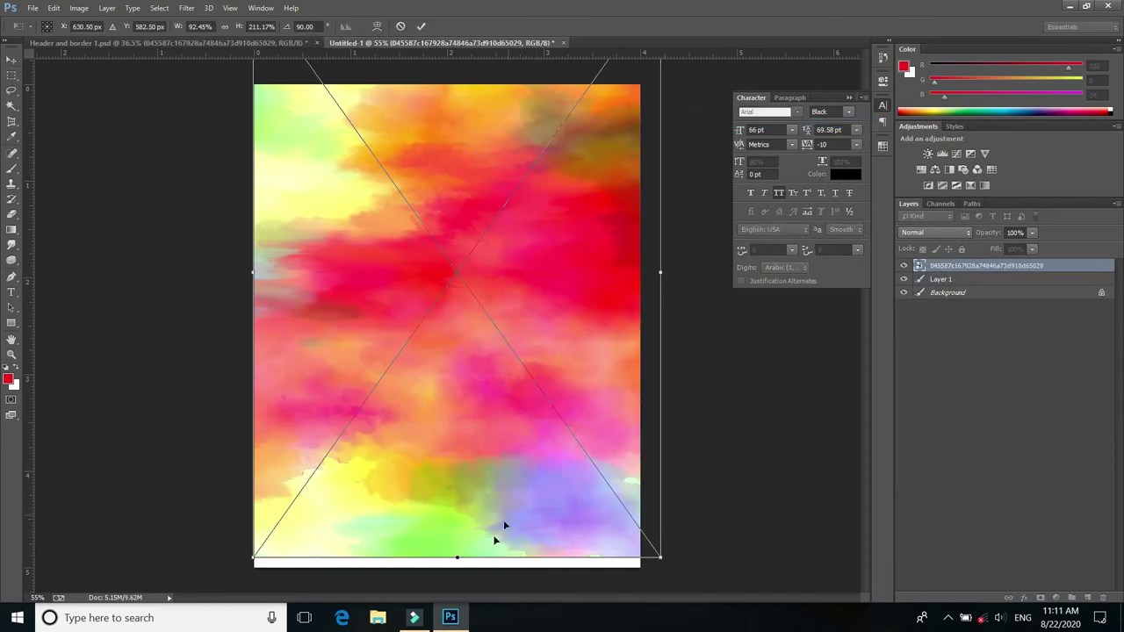
left_click_drag(472, 561, 492, 443)
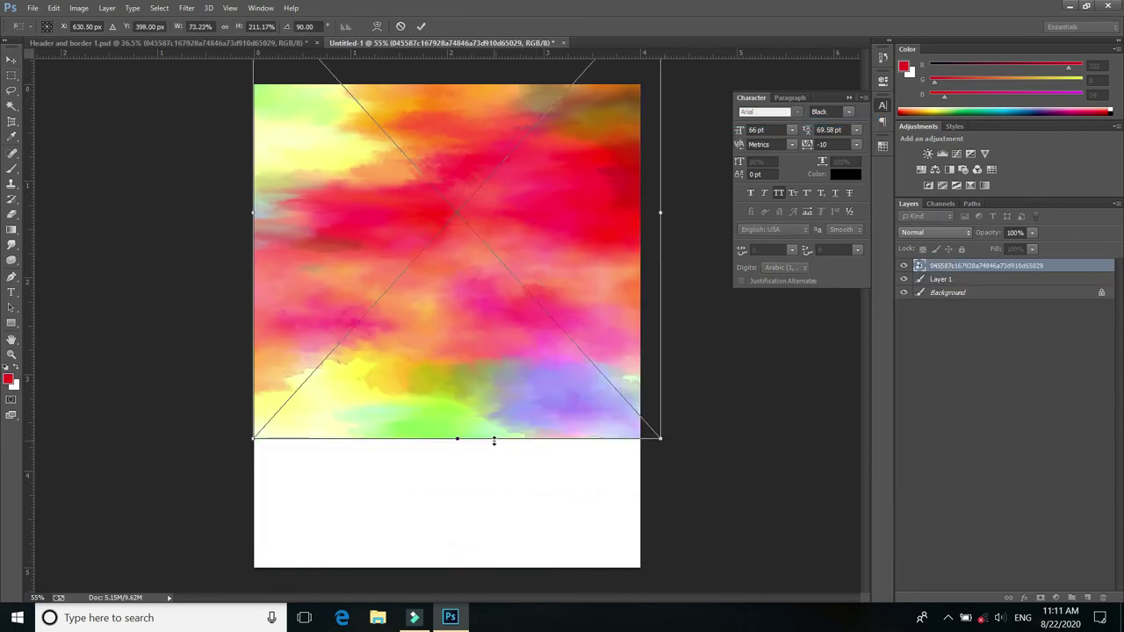
key("Return")
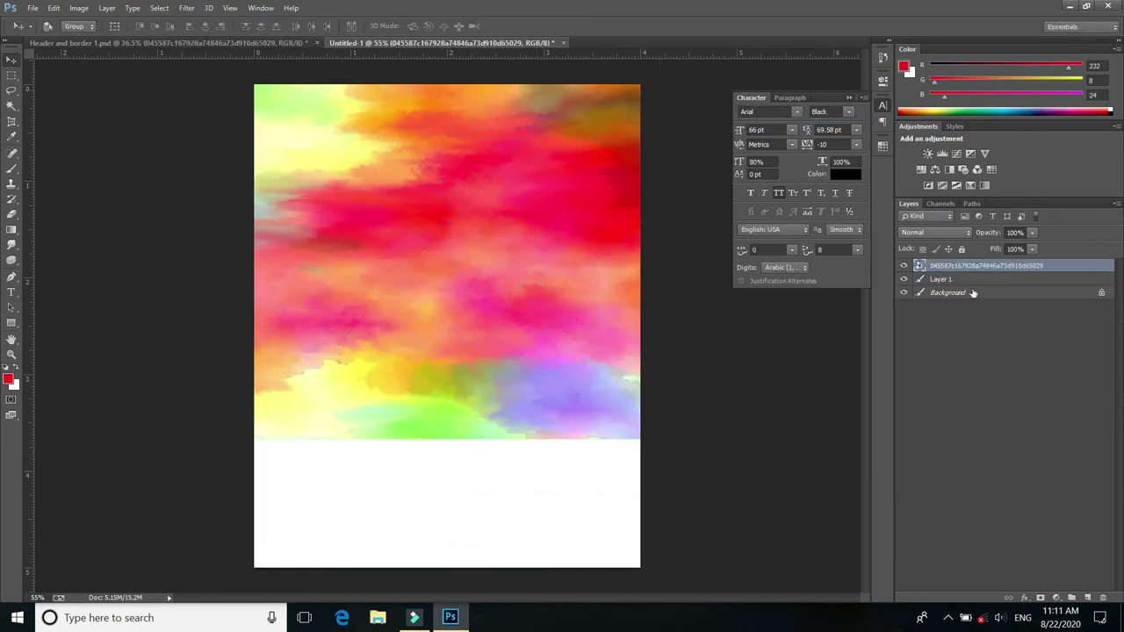
Stack the Linear Dodge sunburst Layer 1 above the watercolour and reposition it.
left_click(951, 280)
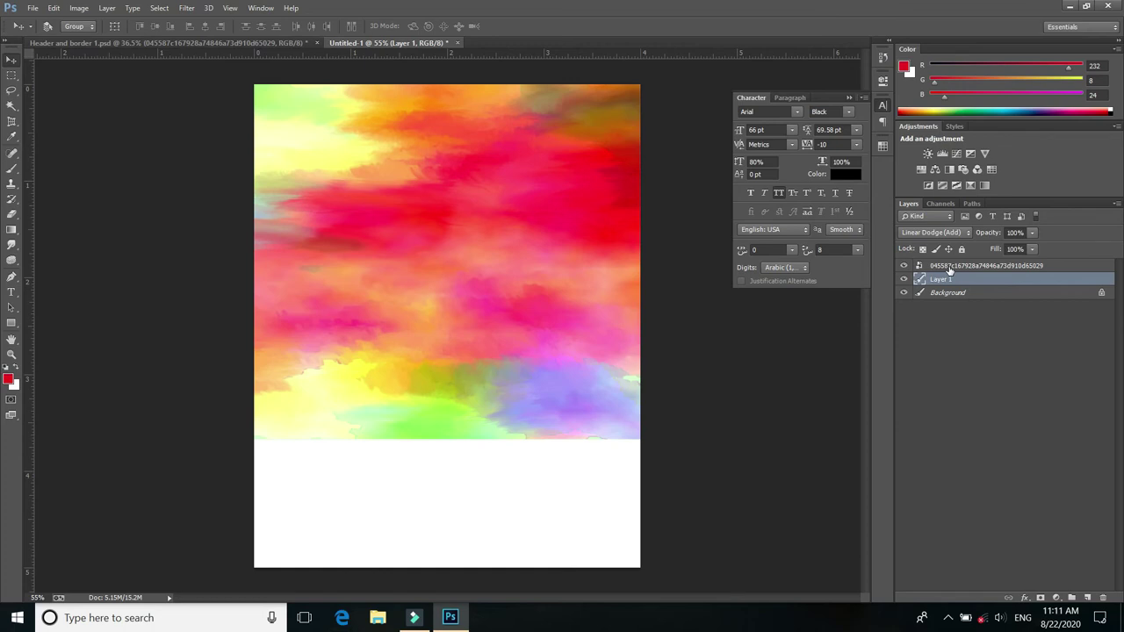
left_click_drag(950, 268, 953, 285)
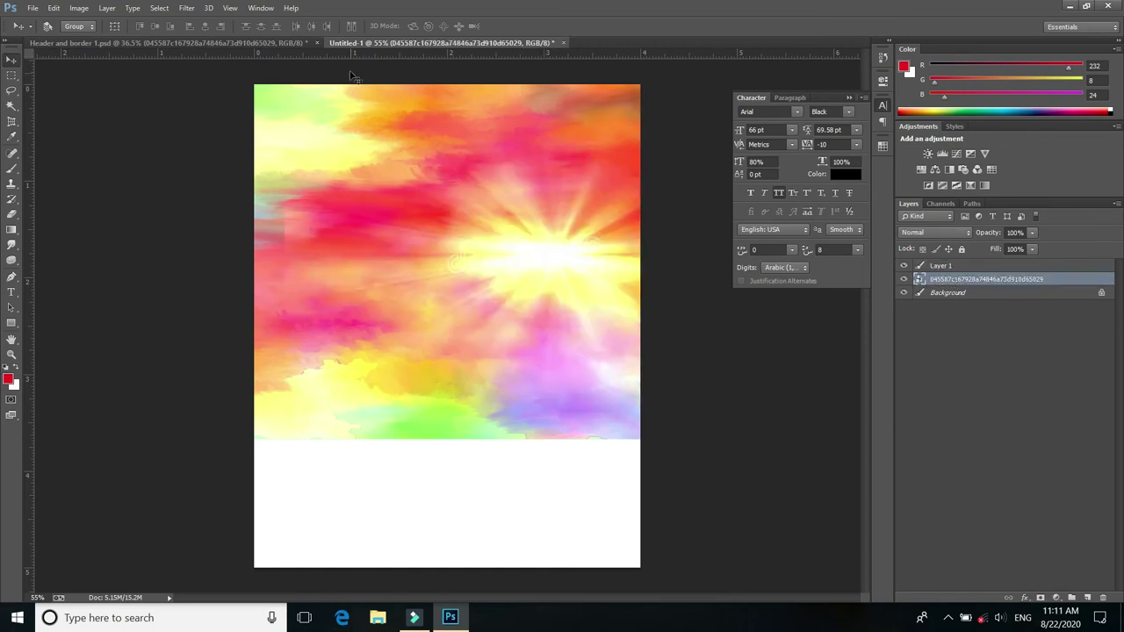
left_click_drag(555, 271, 449, 242)
right_click(555, 261)
left_click(571, 260)
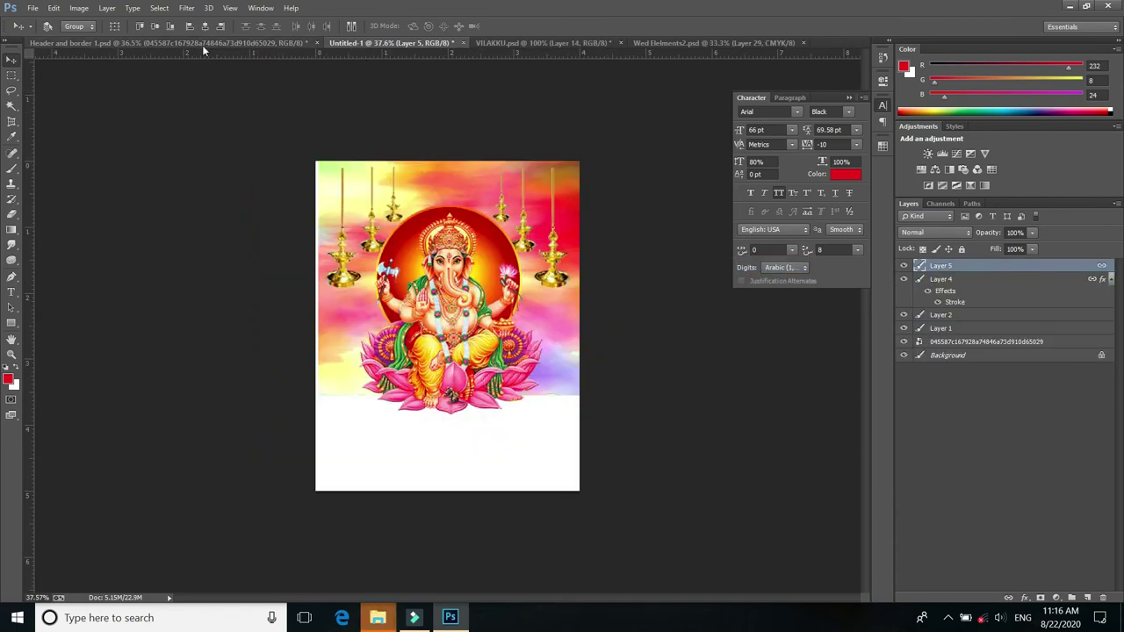
left_click(159, 42)
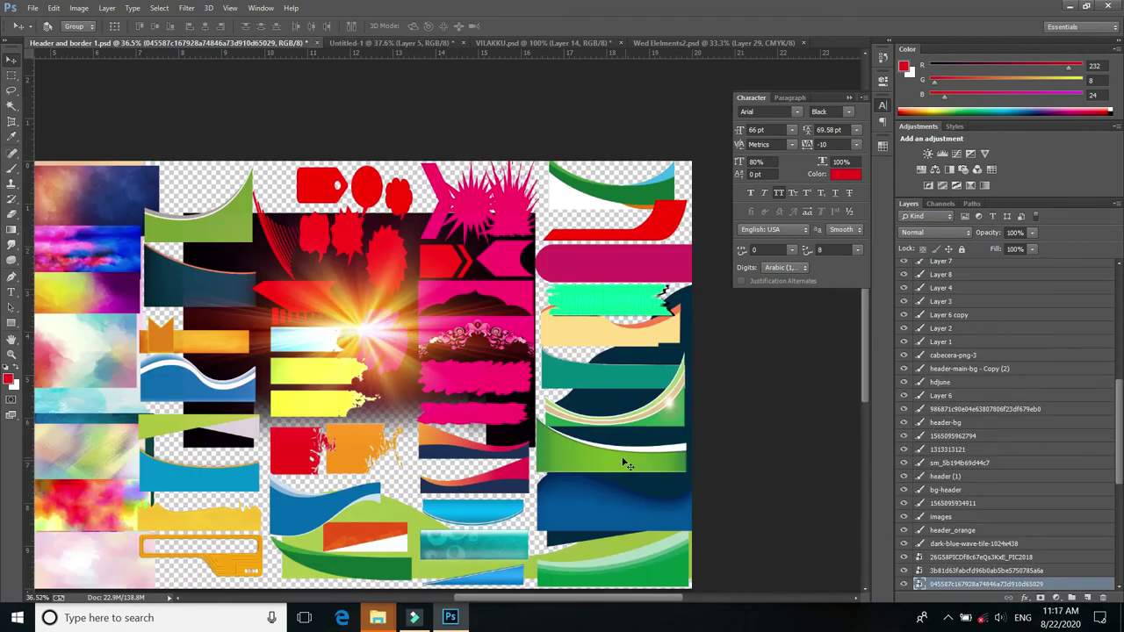
Bring the header (1) green wave from the asset file into the Ganesha banner.
right_click(628, 466)
left_click(654, 465)
left_click_drag(654, 464, 457, 262)
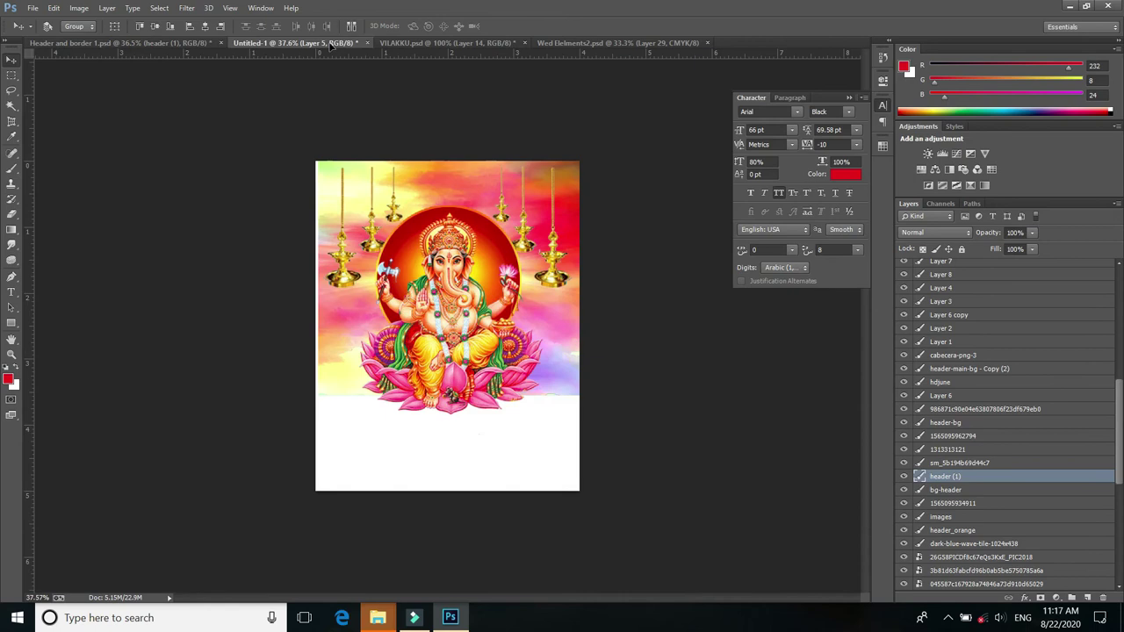
mouse_move(335, 160)
left_mouse_down()
mouse_move(433, 472)
mouse_move(408, 477)
left_mouse_up()
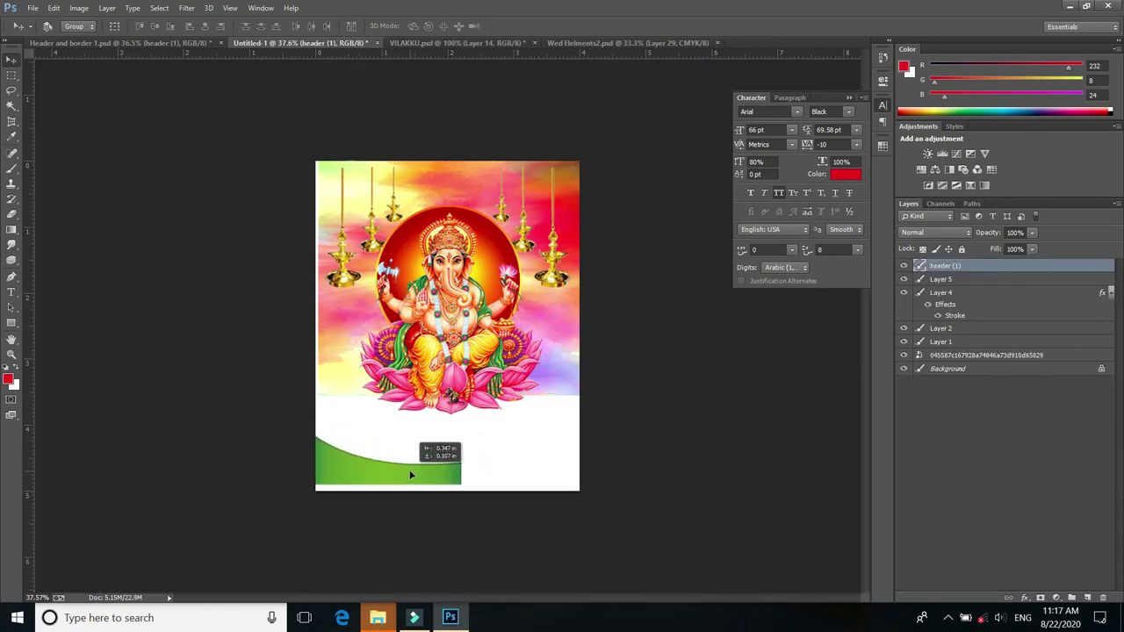
Scale the green wave to full banner width along the bottom edge.
key("ctrl+t")
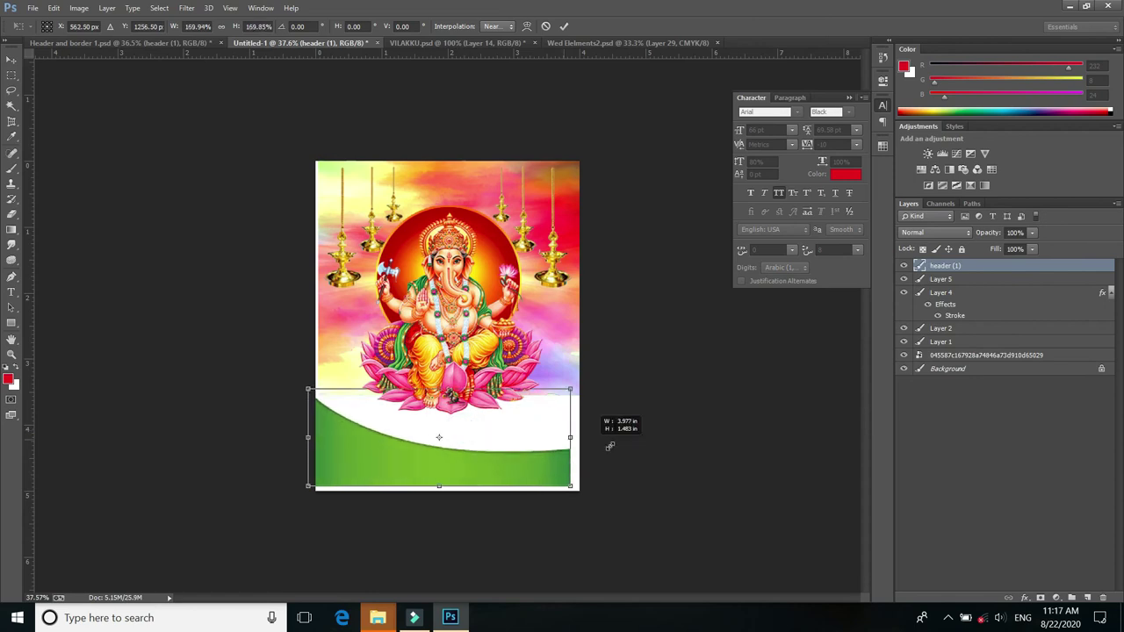
left_click_drag(483, 432, 604, 385)
left_click_drag(451, 471, 457, 488)
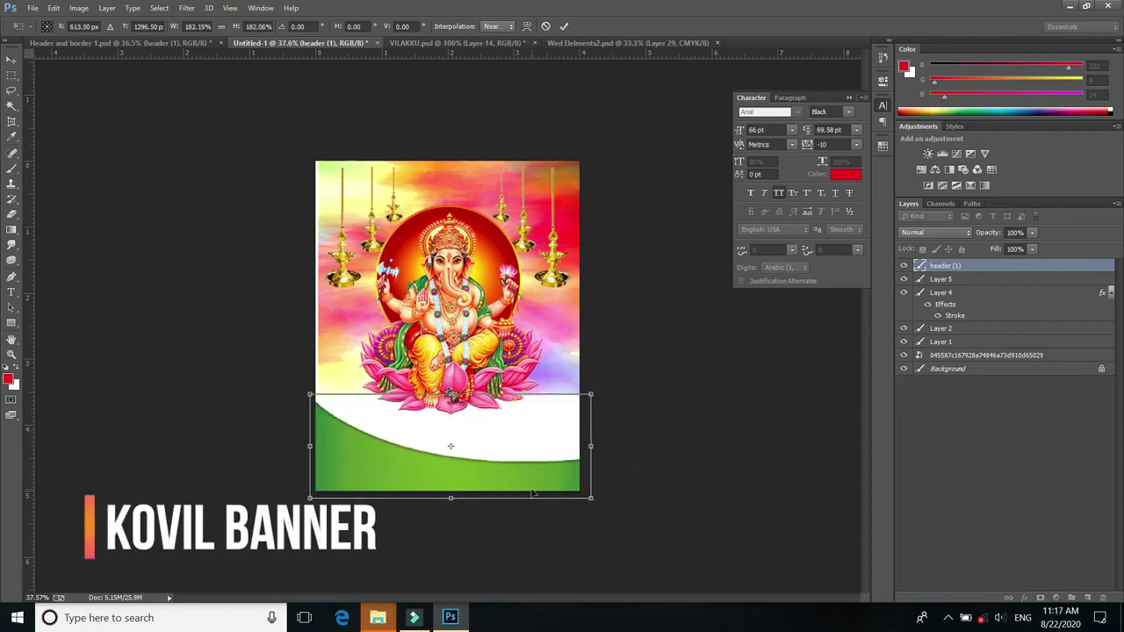
key("Return")
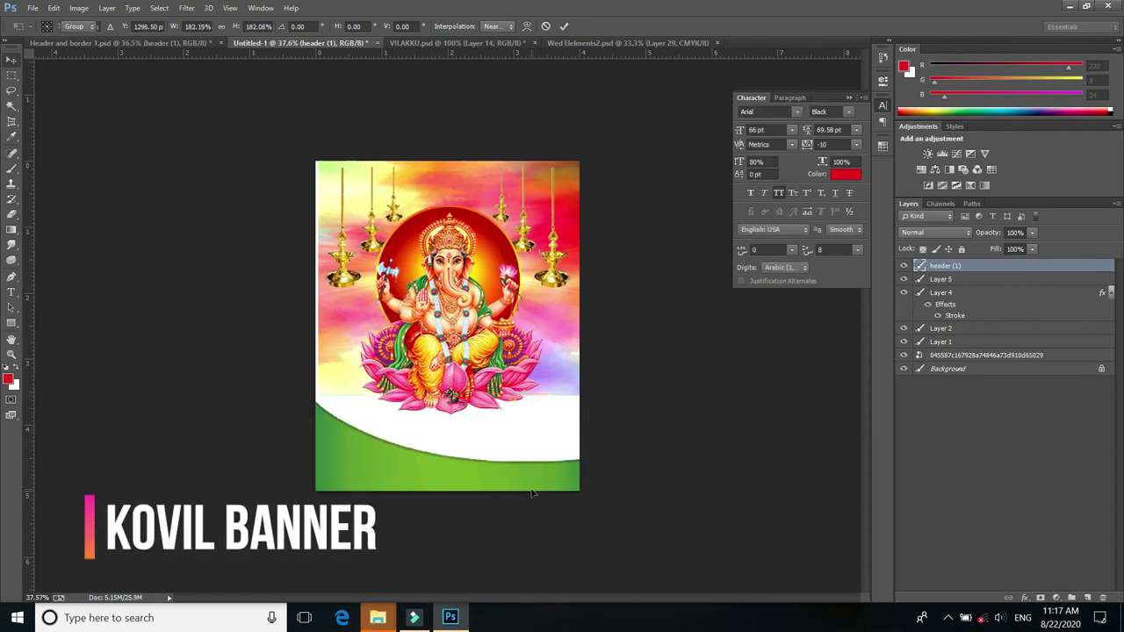
key("ctrl+0")
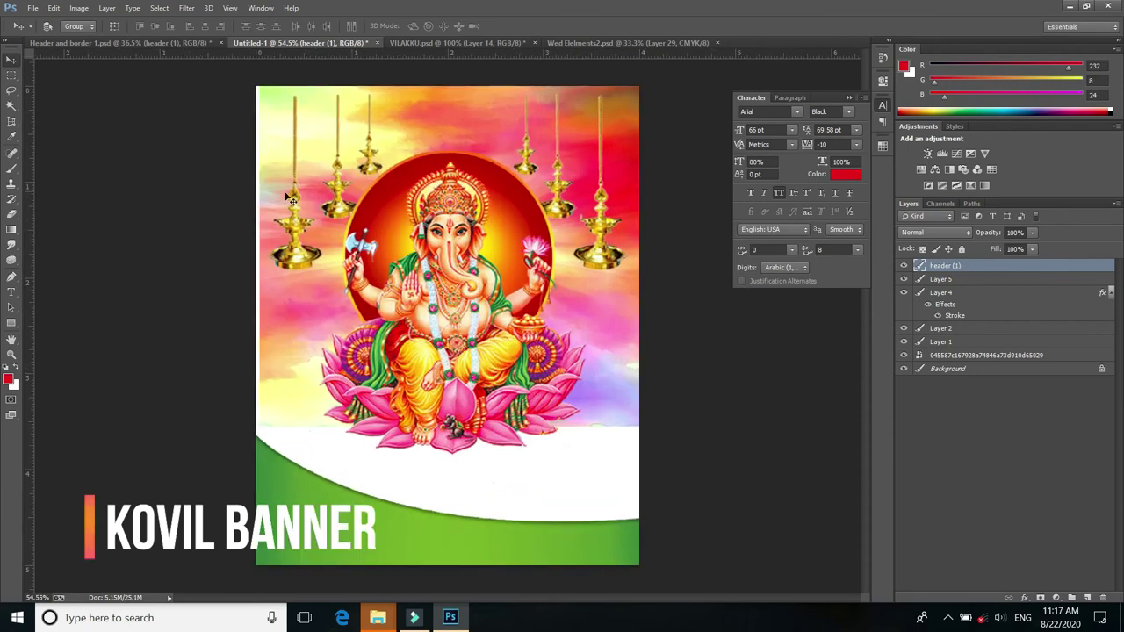
right_click(295, 302)
left_click(298, 311)
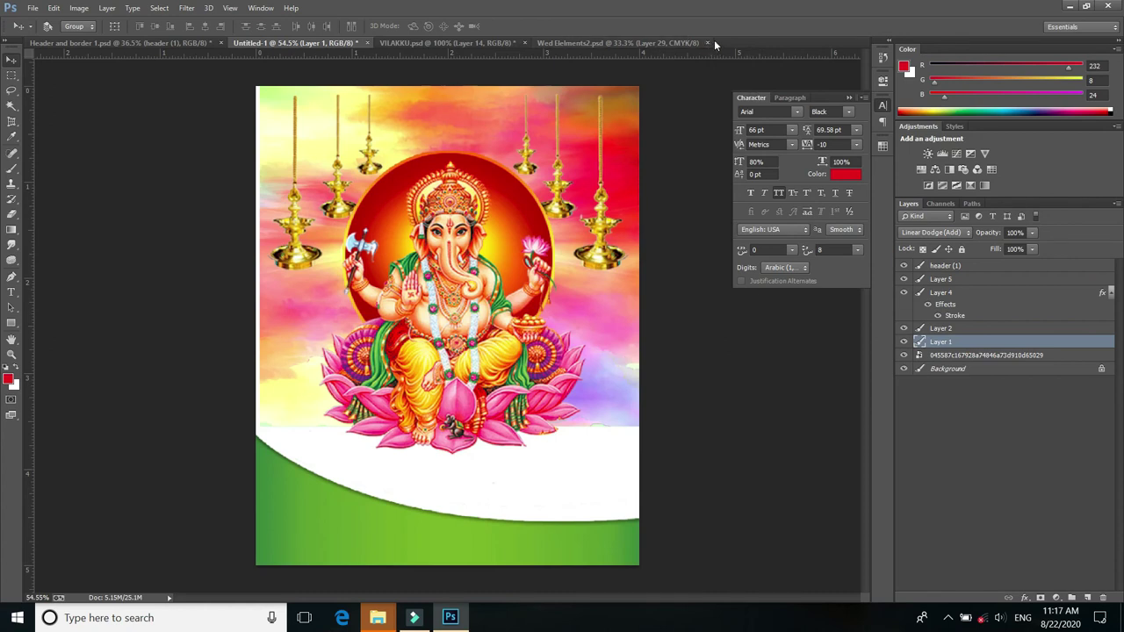
In Header and border 1.psd, select Layer 9 under the pink starburst and move it aside.
left_click(174, 43)
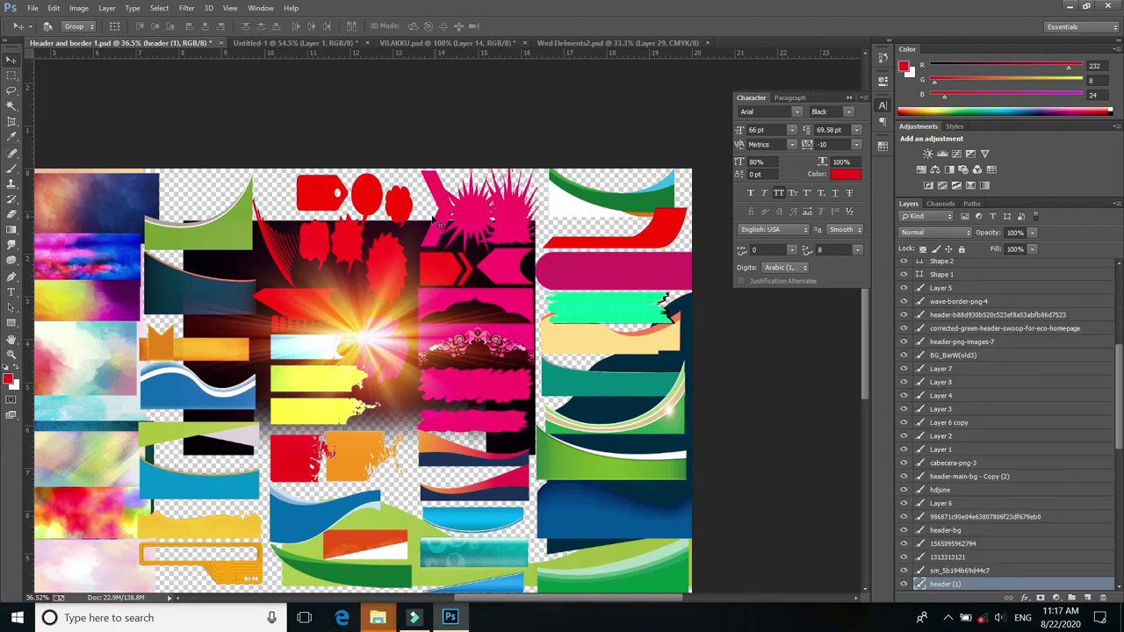
right_click(481, 229)
left_click(514, 228)
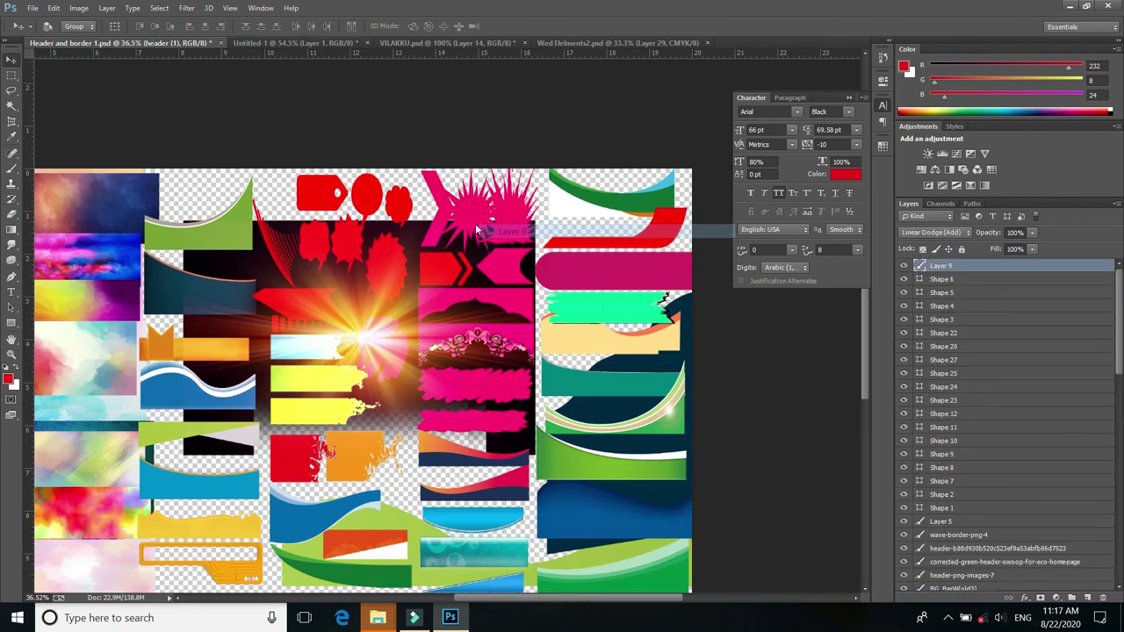
mouse_move(493, 296)
left_mouse_down()
mouse_move(494, 245)
mouse_move(328, 337)
left_mouse_up()
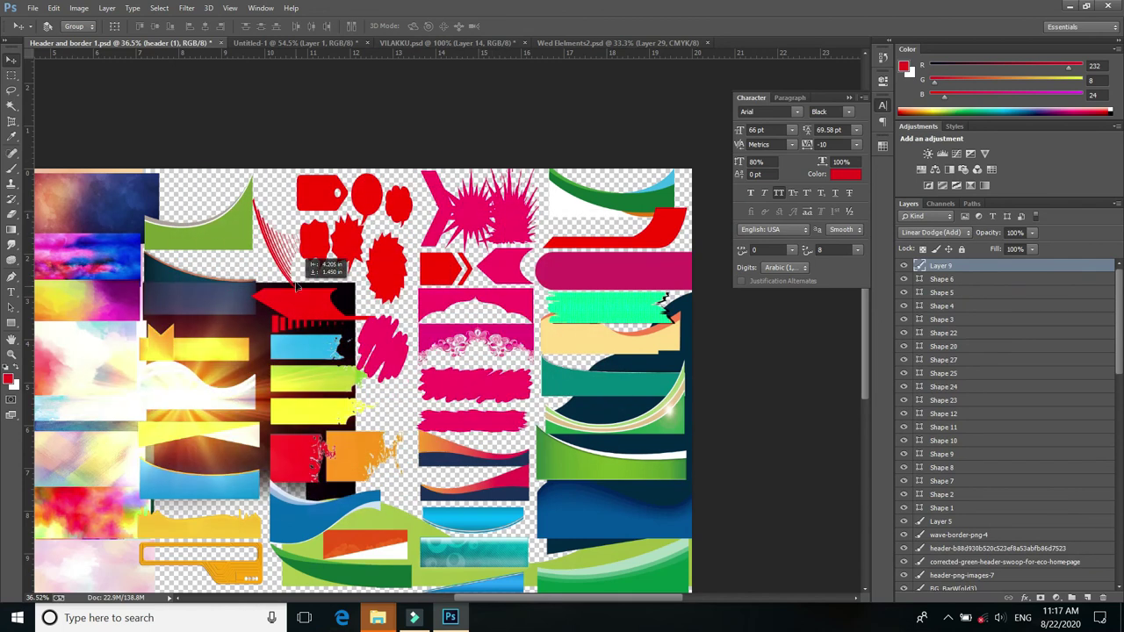
Copy the Shape 7 starburst into the Ganesha banner, bring it to front, and place it bottom-right.
right_click(479, 224)
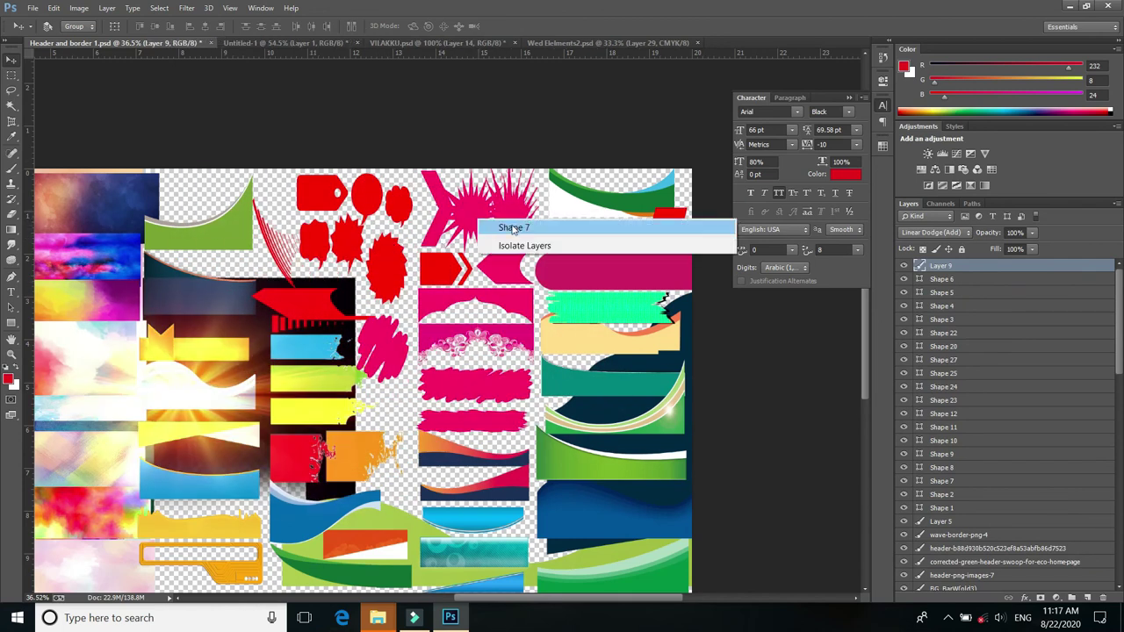
left_click(505, 222)
left_click_drag(505, 222, 329, 53)
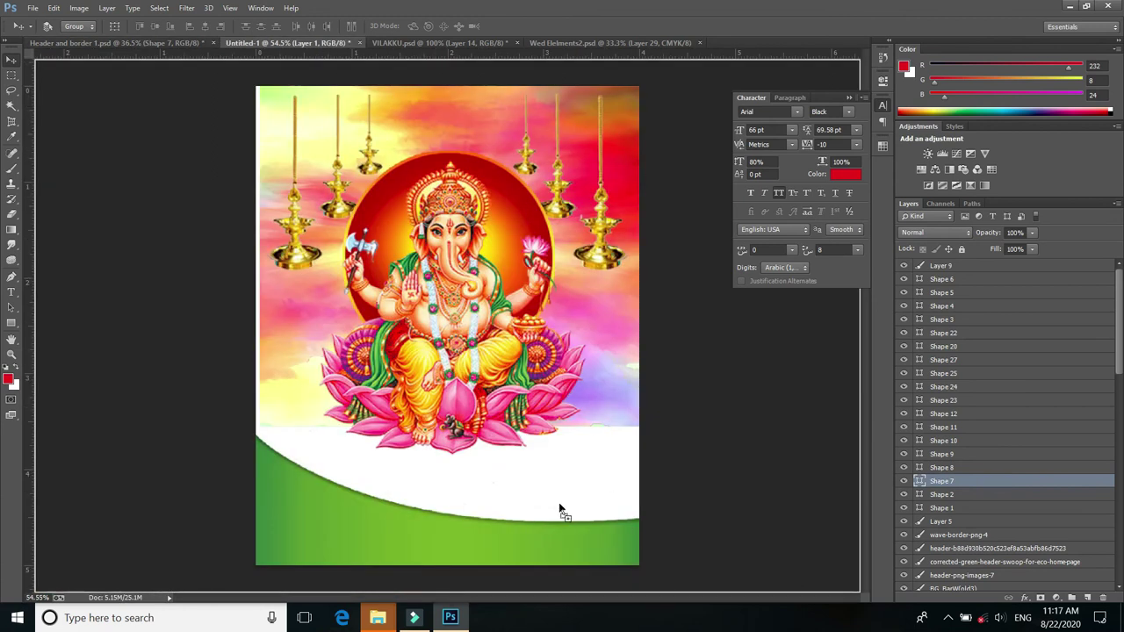
mouse_move(328, 46)
left_mouse_down()
mouse_move(559, 509)
mouse_move(615, 522)
left_mouse_up()
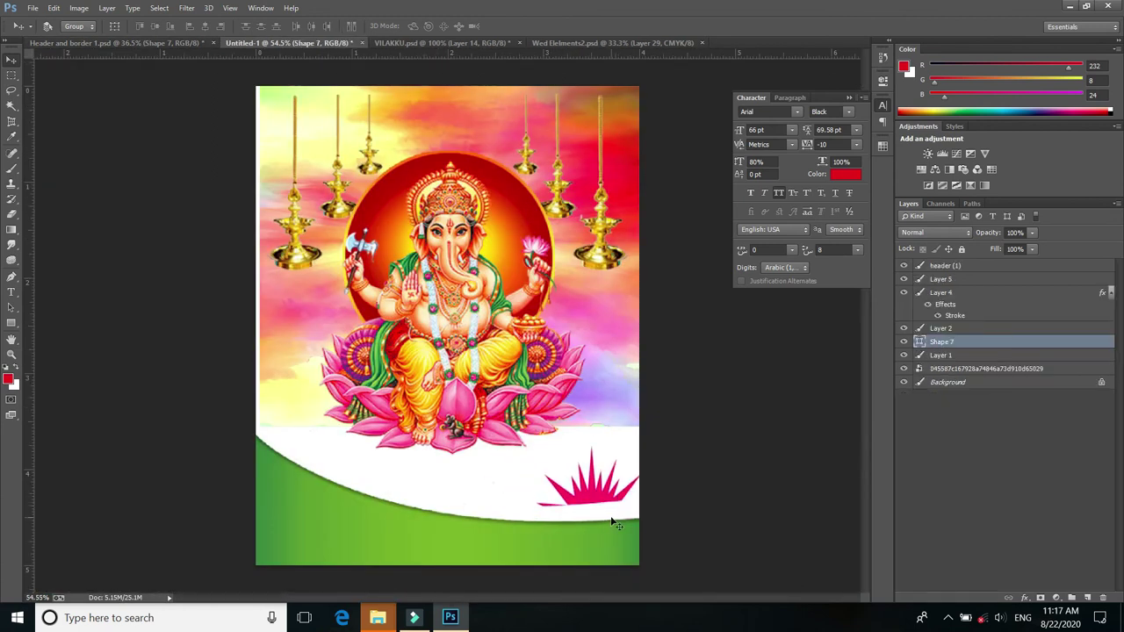
key("ctrl+shift+bracketright")
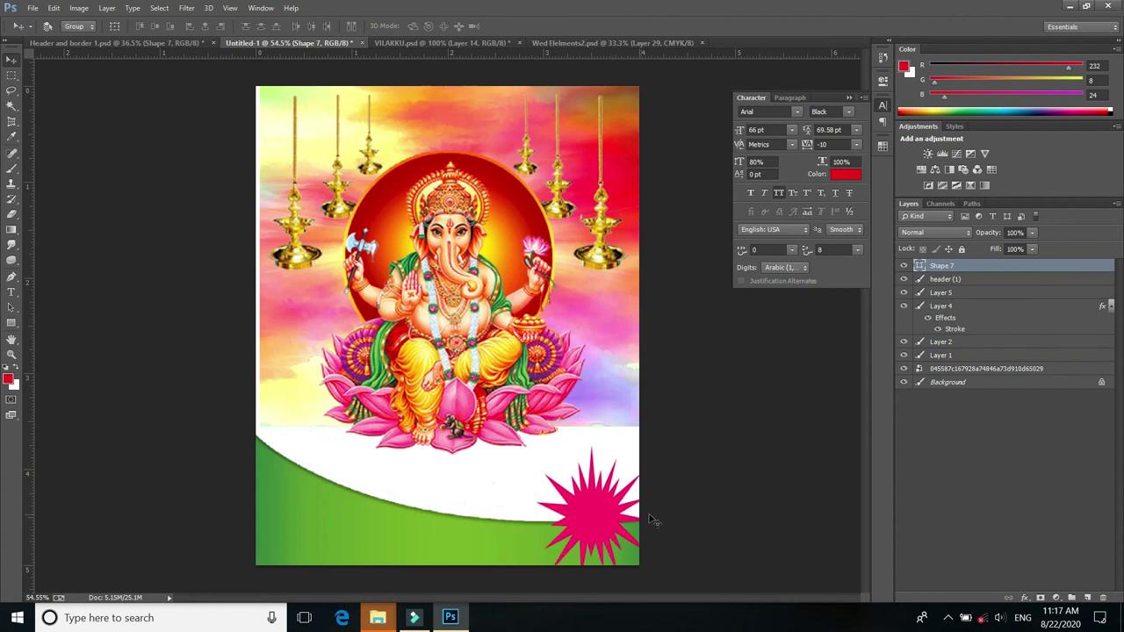
left_click_drag(629, 520, 630, 540)
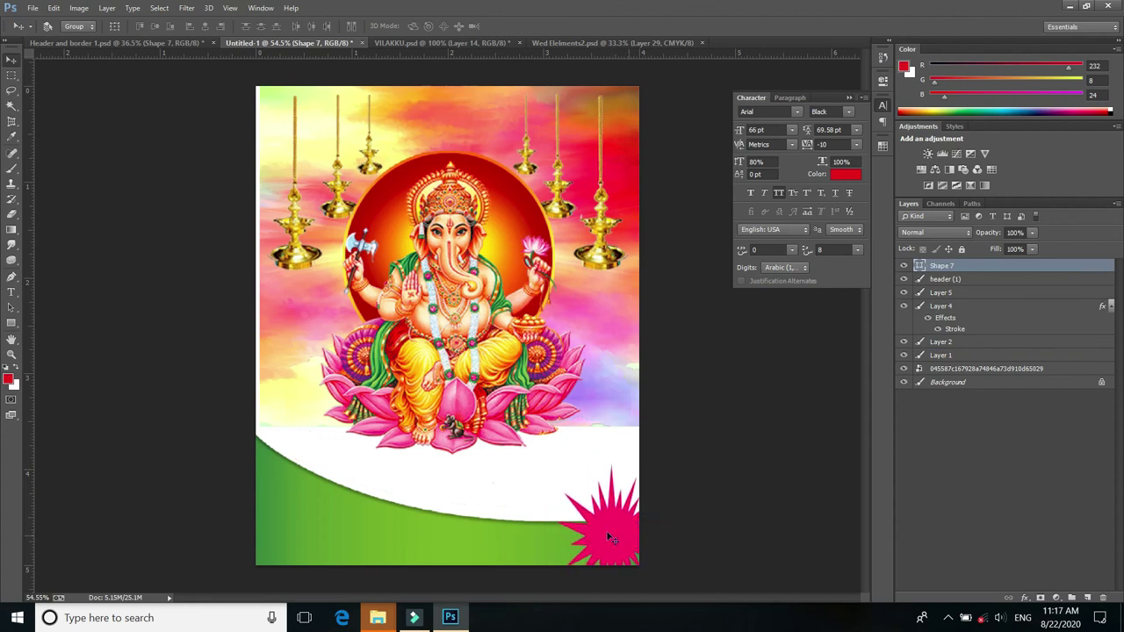
Fit the whole banner on screen and open the screen recorder controls from the tray.
key("ctrl+0")
scroll(342, 348, "down", 2)
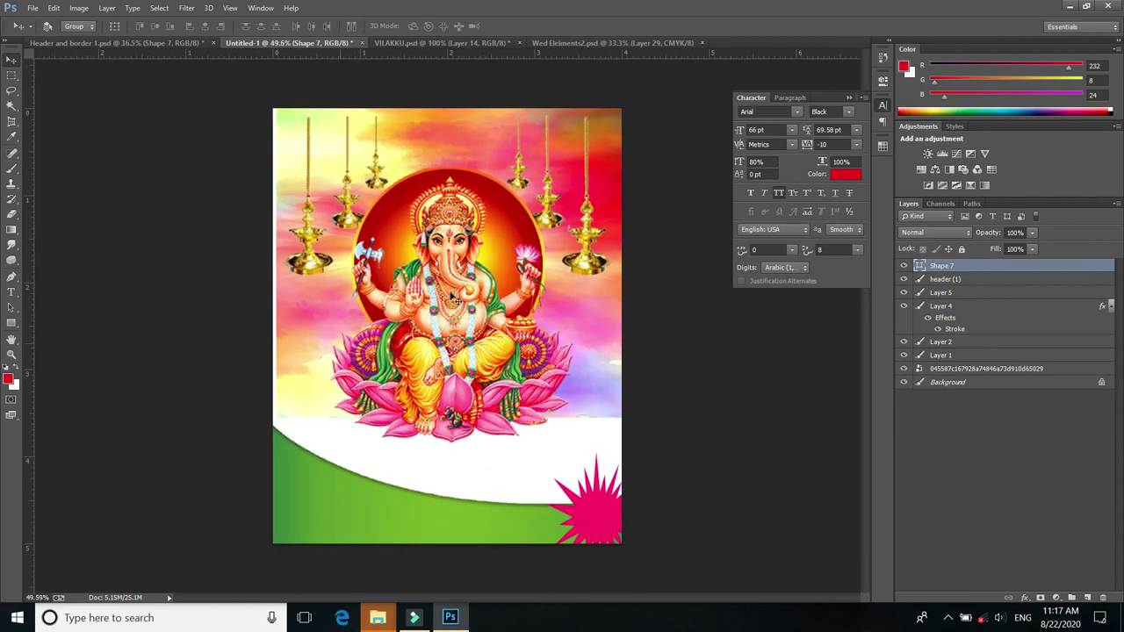
left_click(948, 617)
left_click(948, 594)
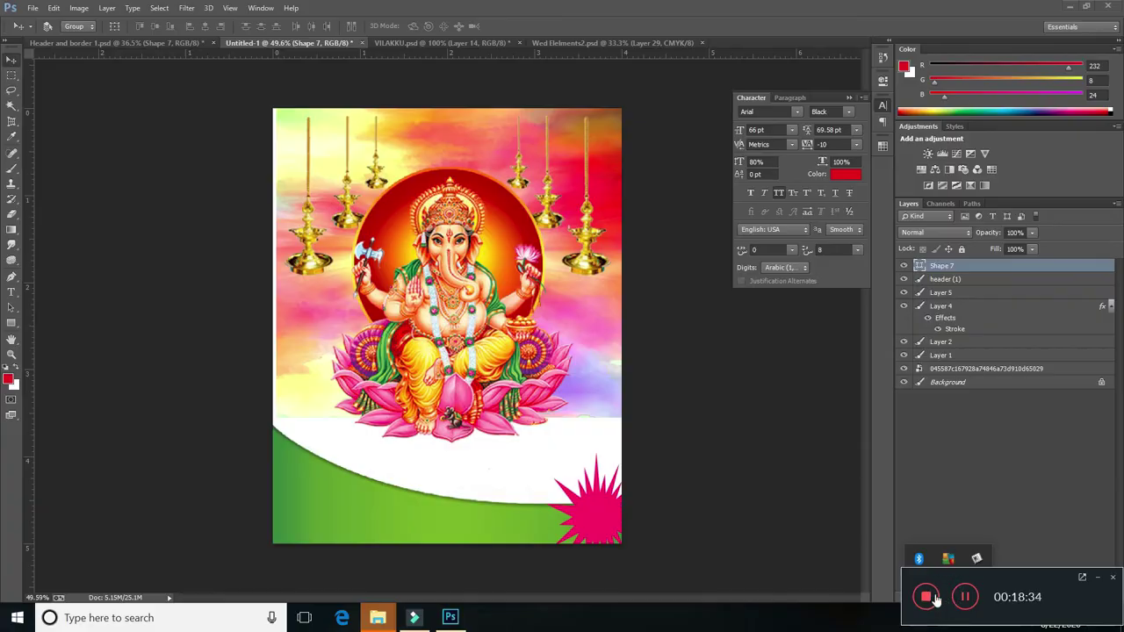
left_click(924, 594)
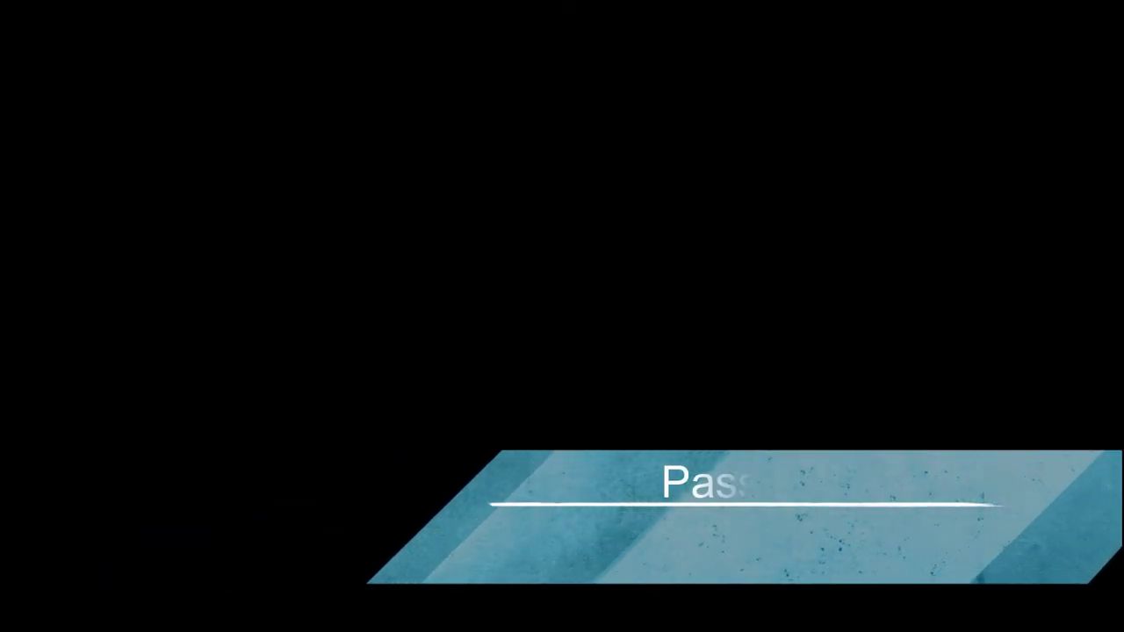